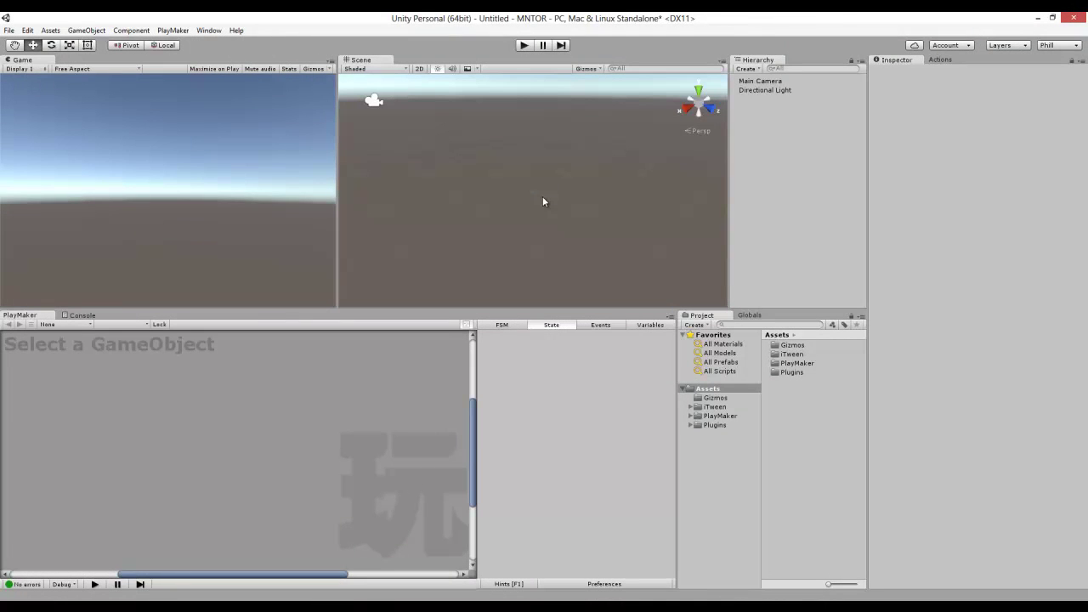
Step: Add a Cube 3D object to the scene from the Hierarchy's Create menu
left_click(744, 70)
mouse_move(794, 109)
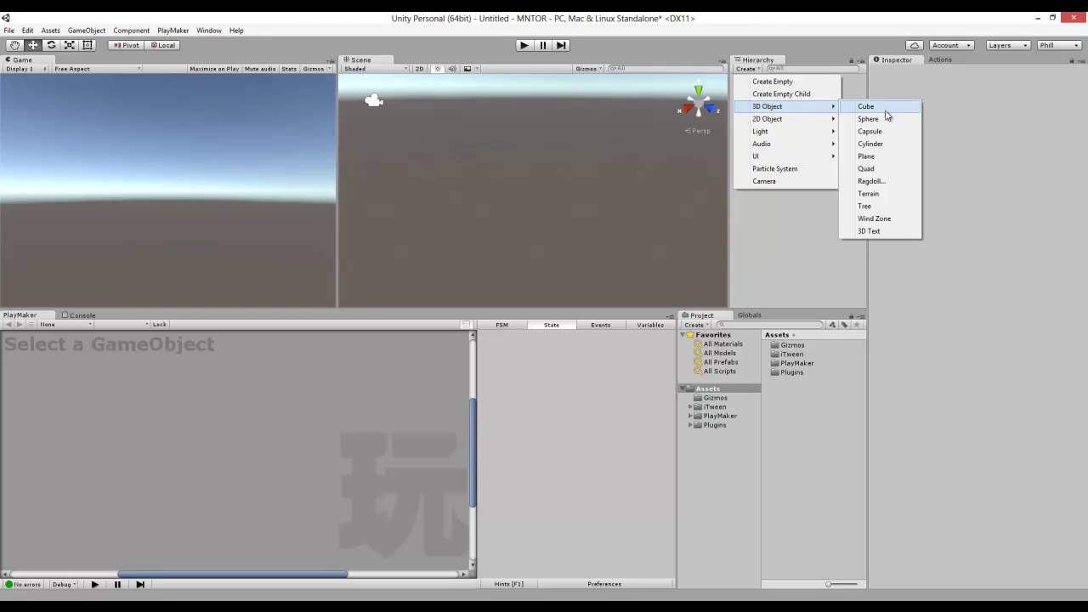
left_click(884, 108)
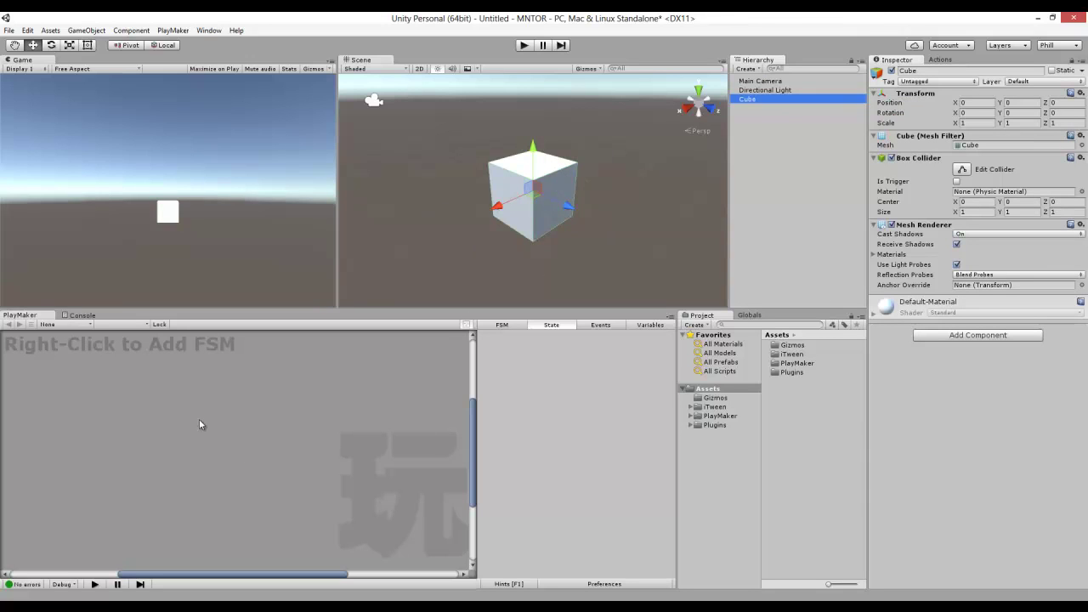
Step: Attach a PlayMaker FSM to the Cube from the canvas menu
right_click(200, 364)
left_click(285, 372)
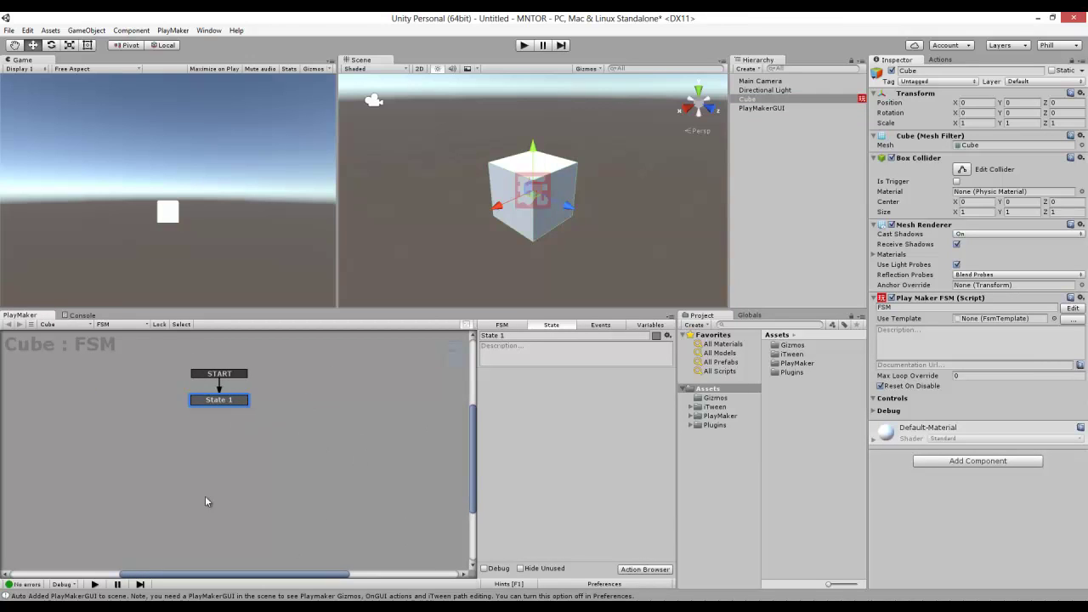
left_click(226, 440)
right_click(256, 399)
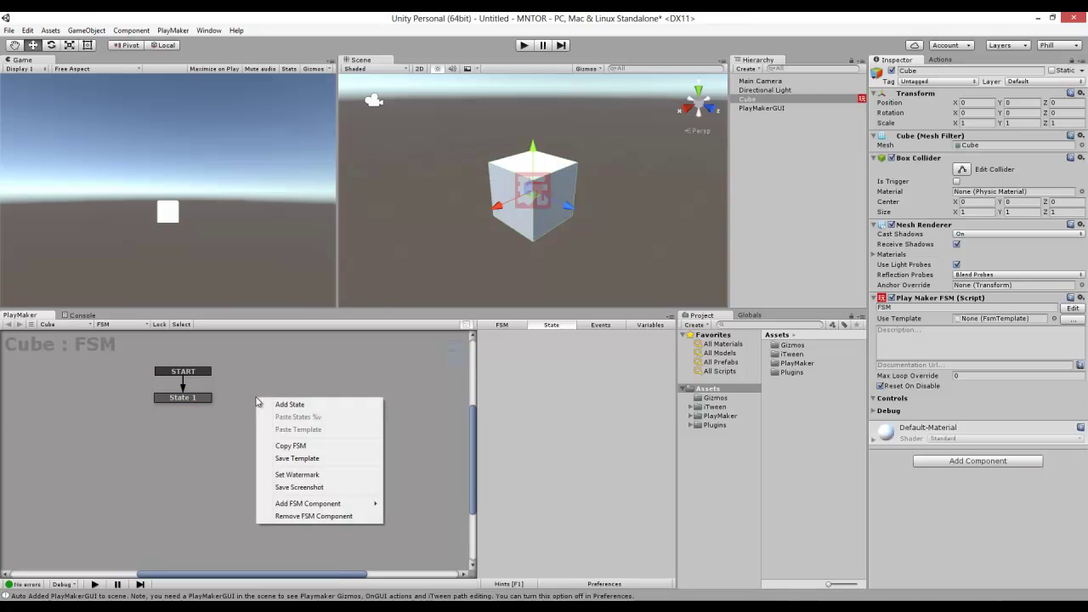
left_click(283, 351)
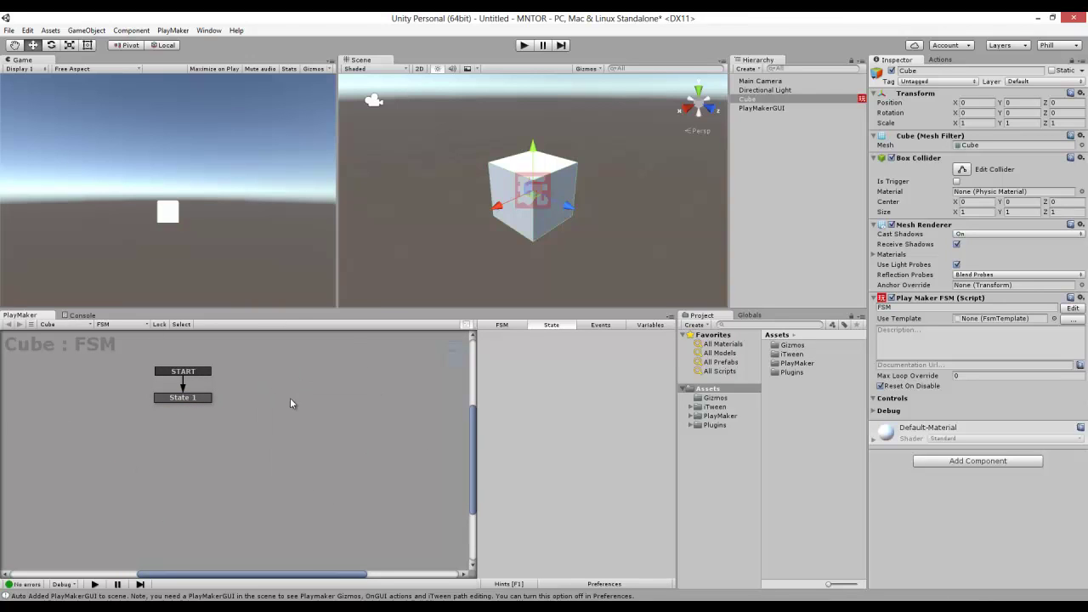
Step: Add a new state, State 2, and place it to the right of State 1
right_click(277, 388)
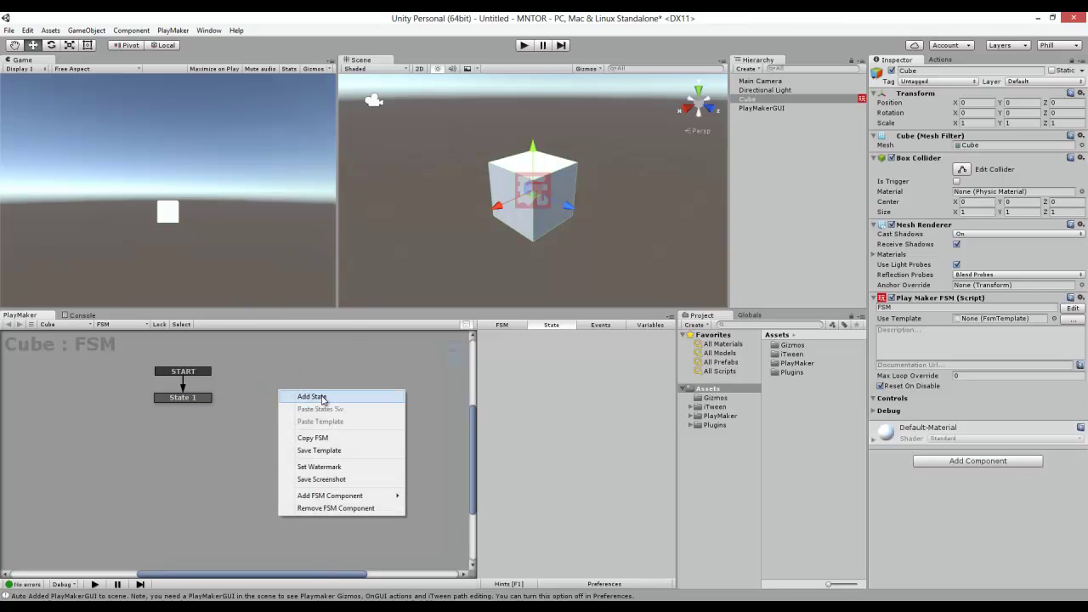
left_click(320, 397)
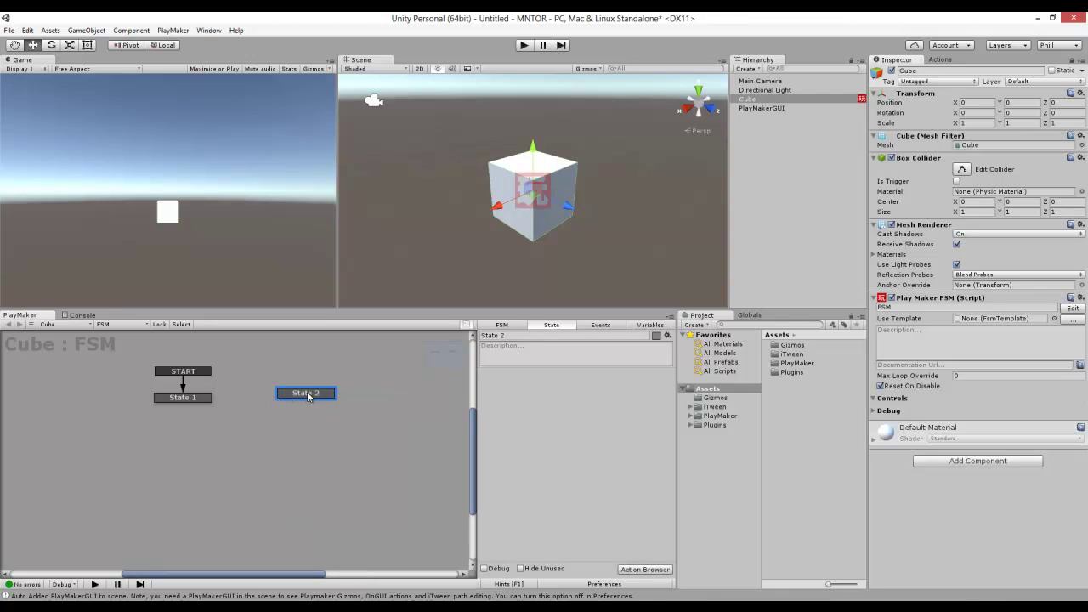
left_click_drag(310, 398, 299, 408)
left_click(193, 400)
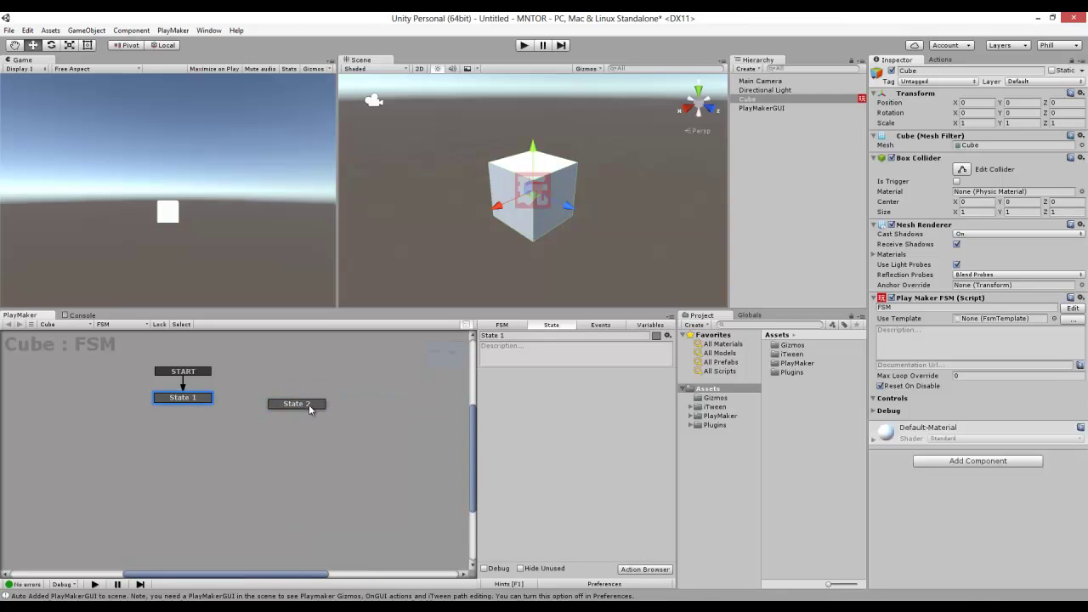
left_click(308, 404)
left_click(262, 460)
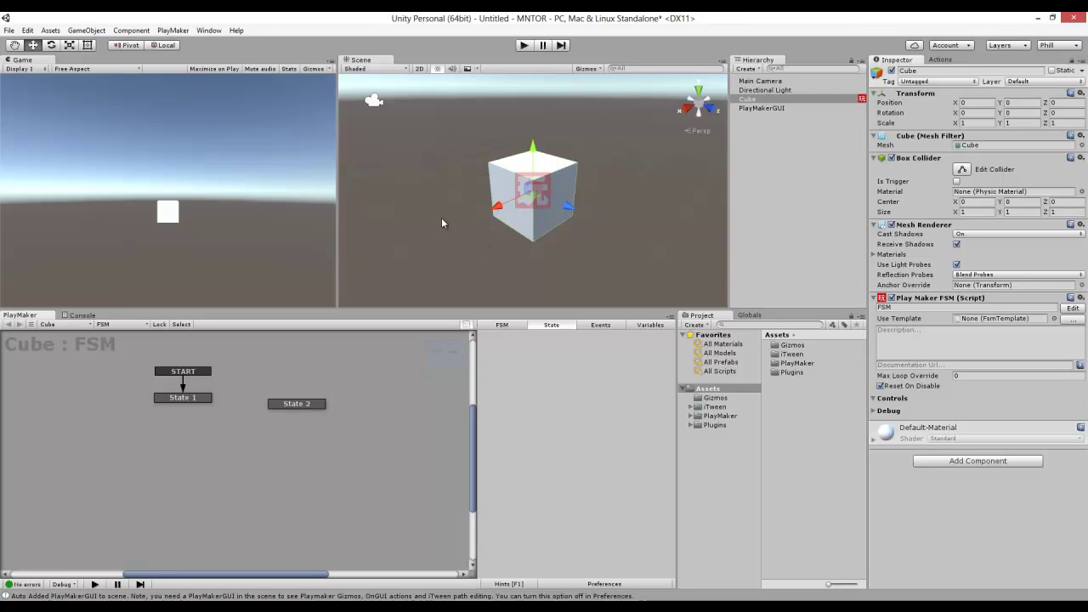
left_click(195, 400)
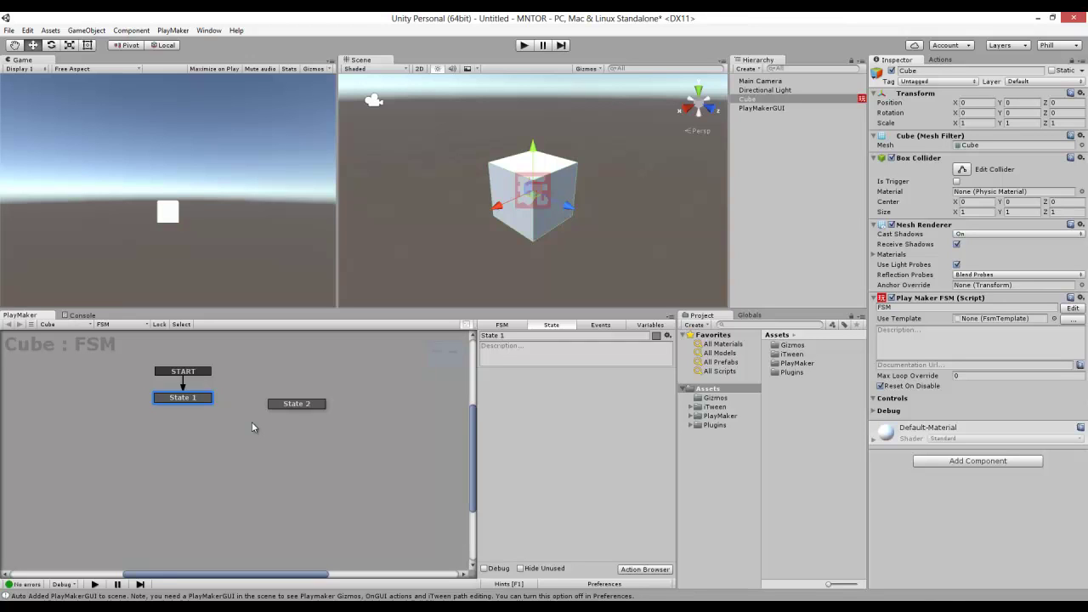
Step: Drag Get Key Down from the Input action category into State 1
left_click(940, 60)
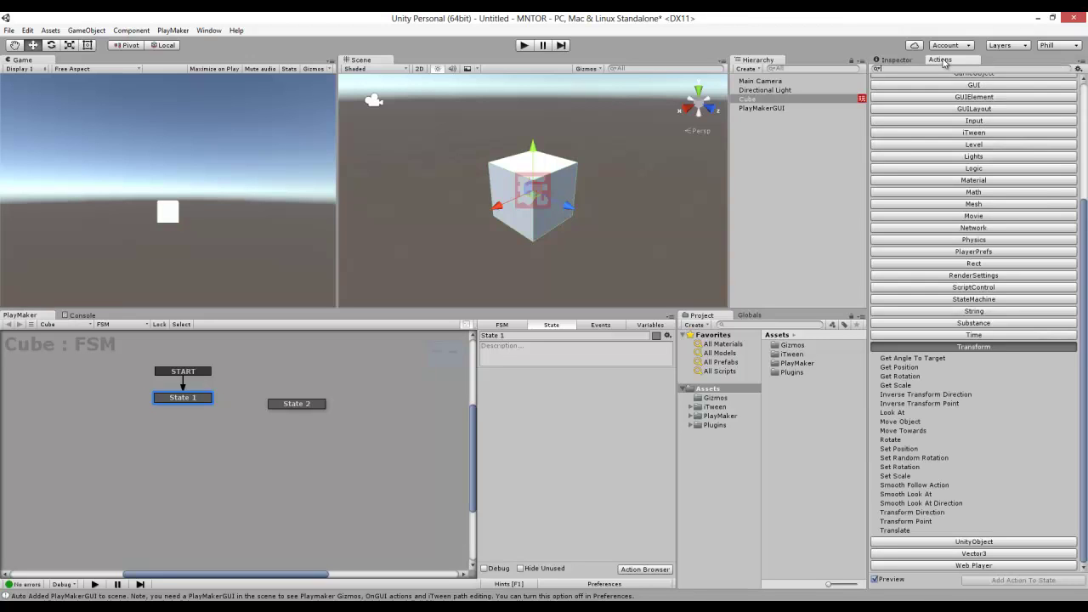
left_click(969, 350)
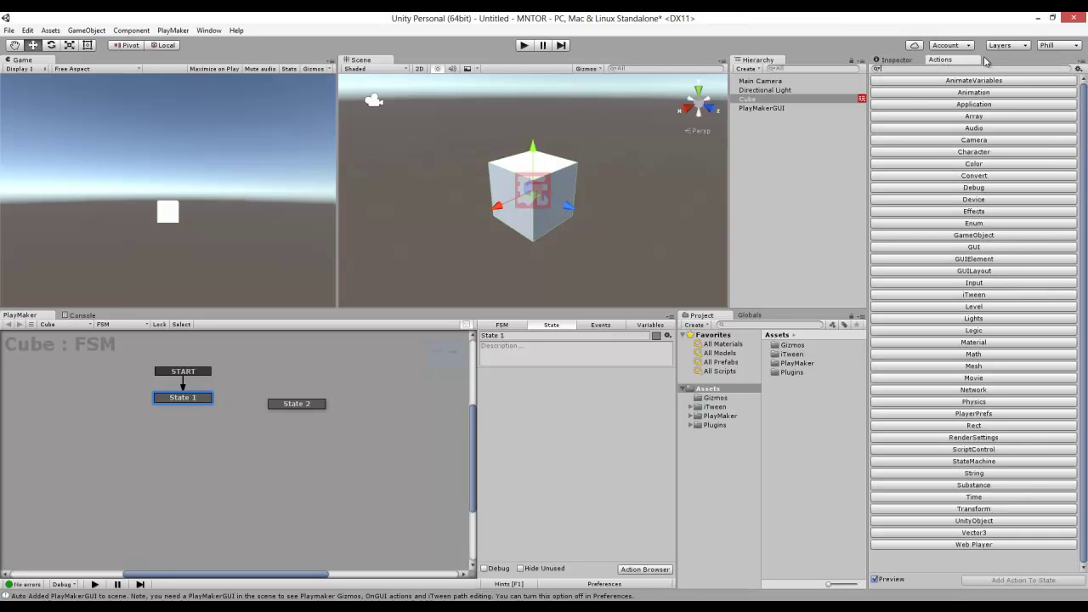
left_click(958, 284)
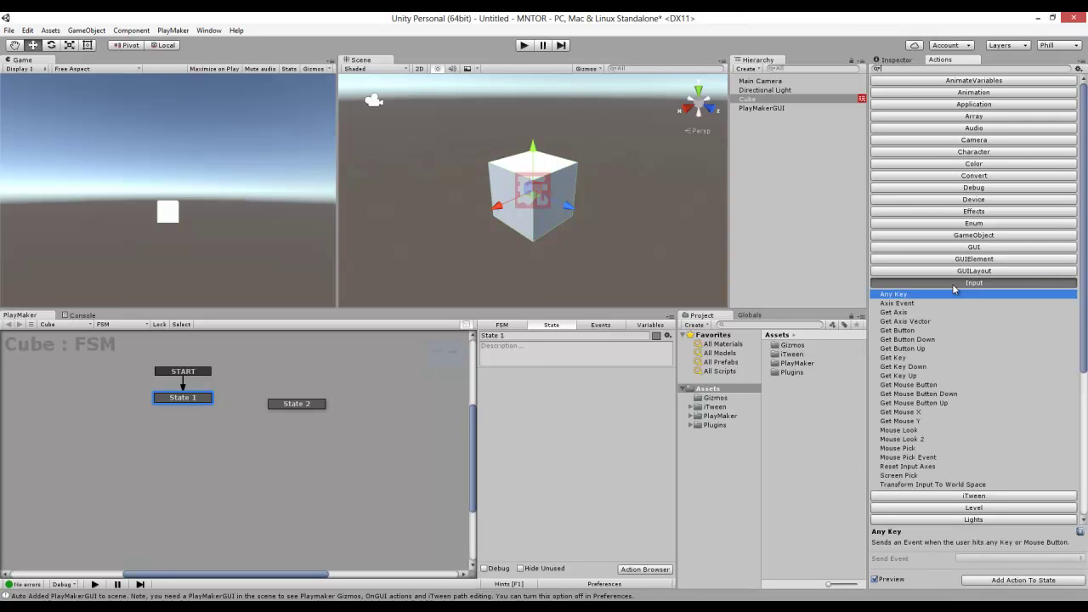
scroll(944, 221, "down", 3)
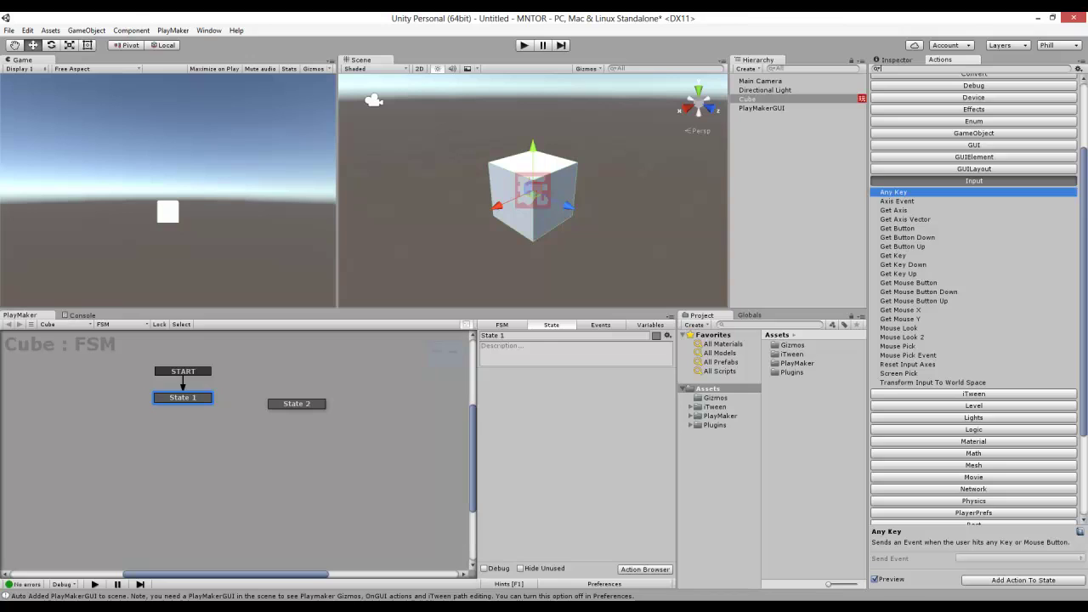
mouse_move(1009, 510)
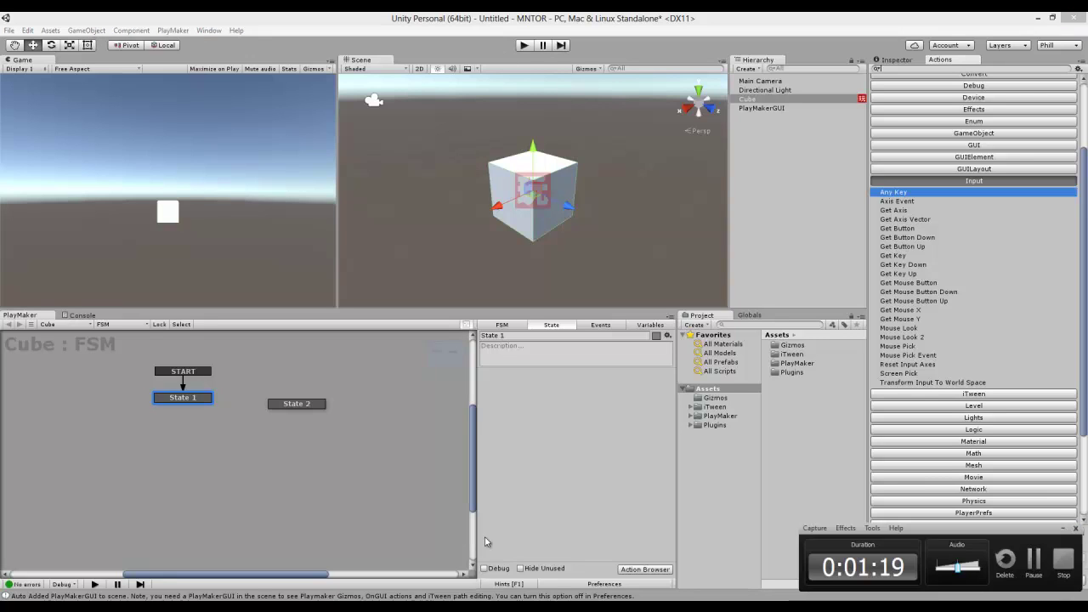
left_click(1036, 555)
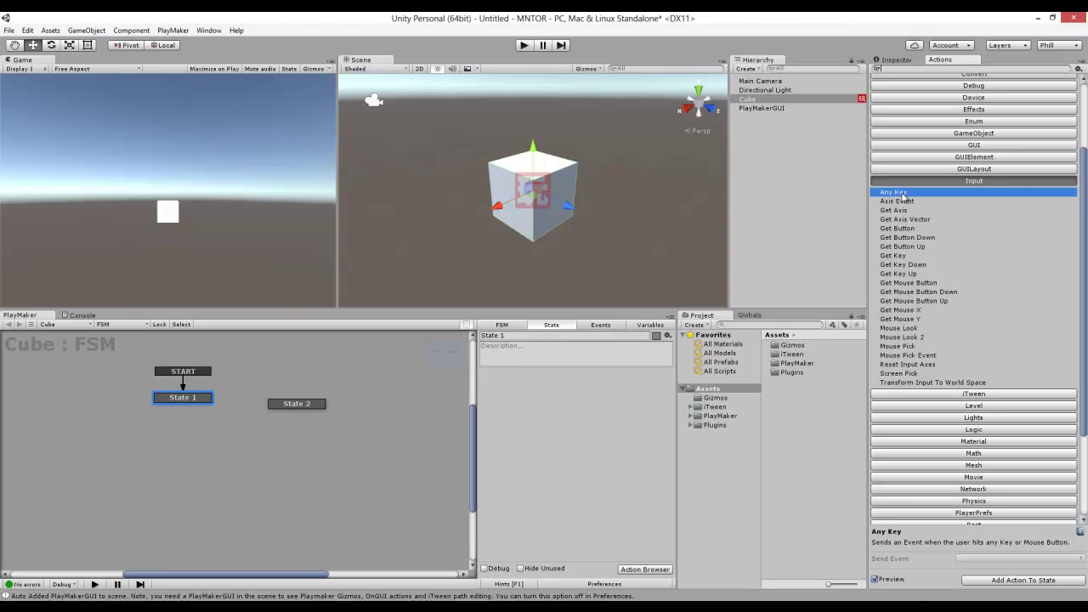
left_click(909, 266)
left_click_drag(909, 265, 514, 405)
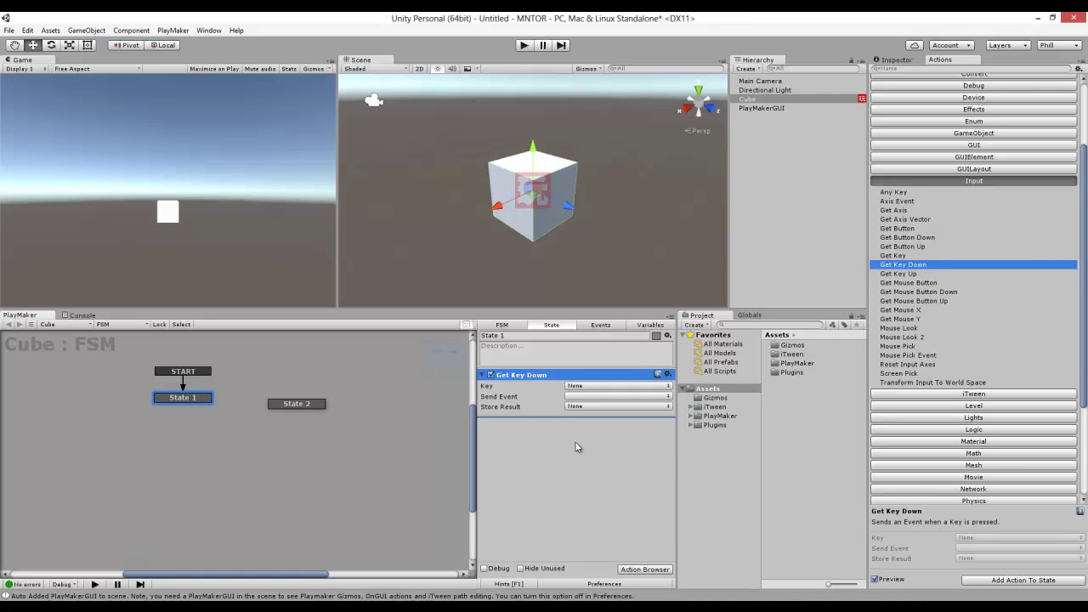
Step: Set Get Key Down's Key to Space, then view the FSM's empty Events list
left_click(572, 465)
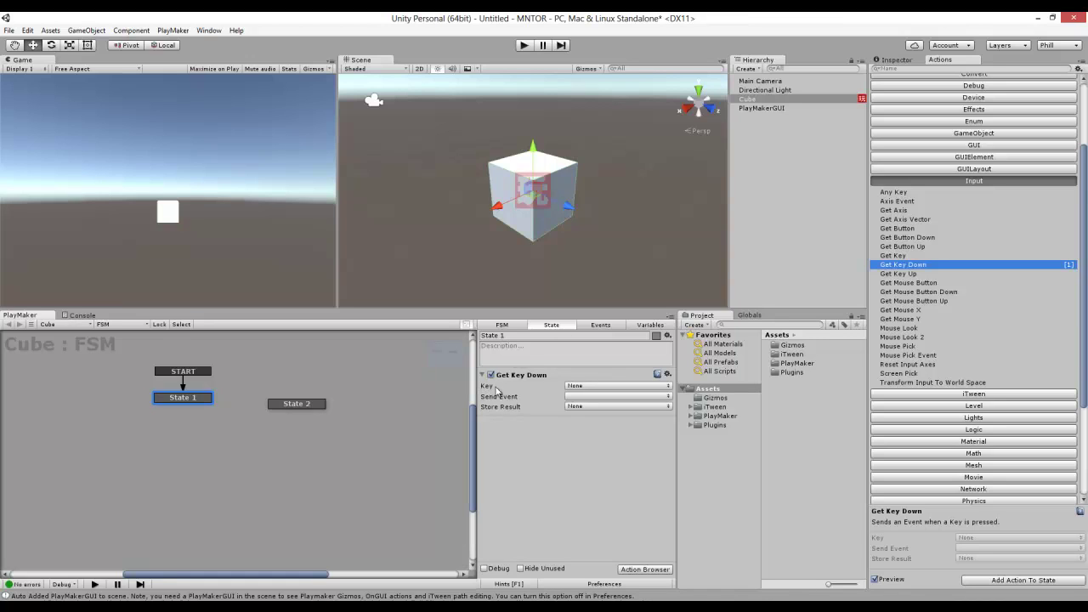
left_click(603, 389)
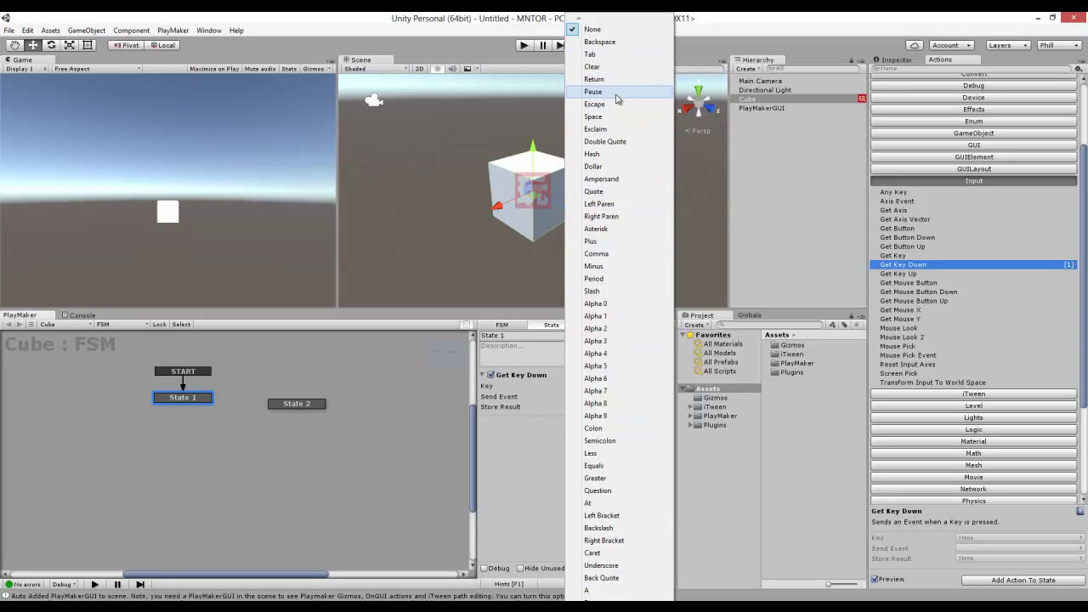
left_click(616, 117)
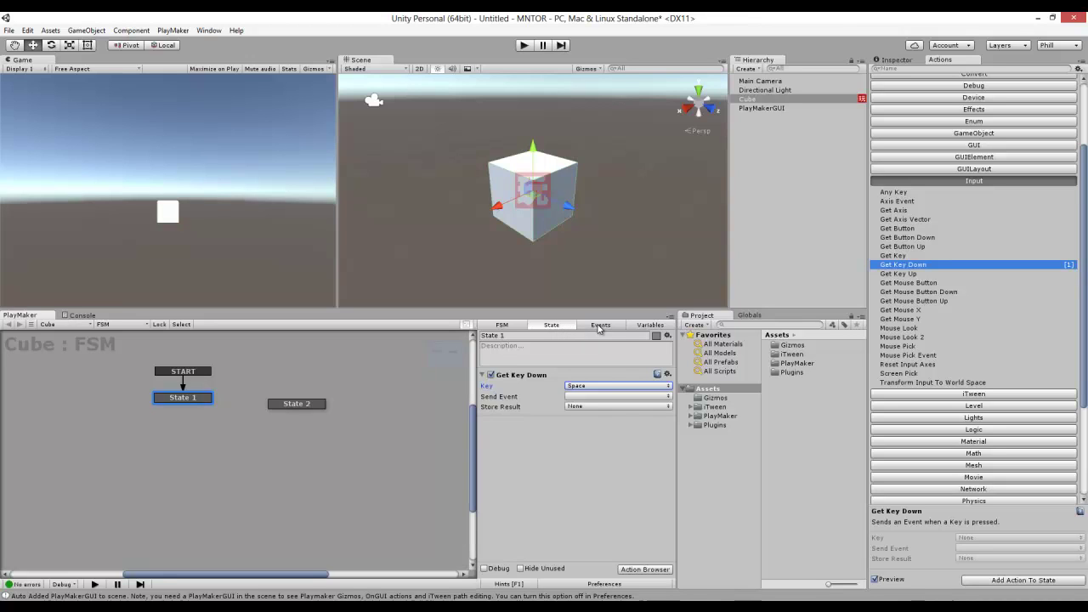
left_click(599, 328)
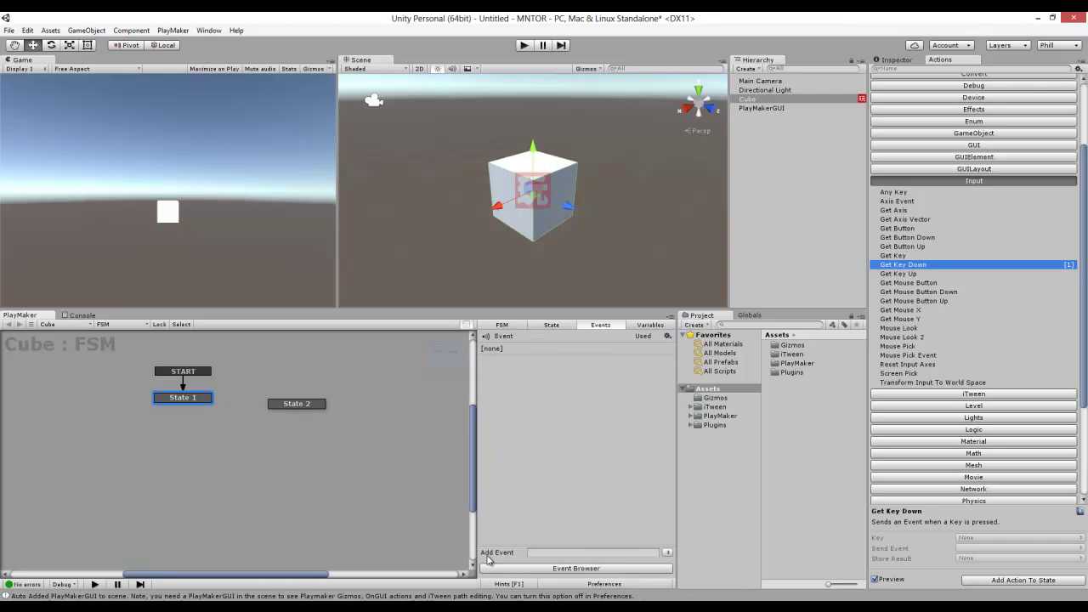
Step: Add an event called 'ON' to the FSM and return to State 1's Get Key Down settings
left_click(550, 553)
type("ON")
key("Return")
left_click(552, 326)
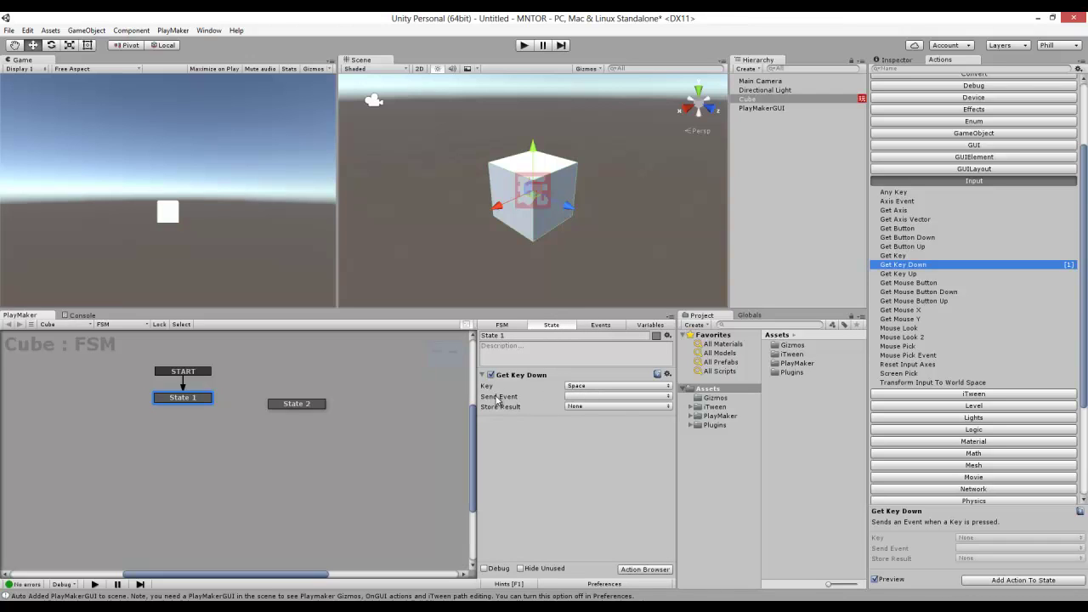
Step: Set Get Key Down's Send Event to ON
left_click(596, 396)
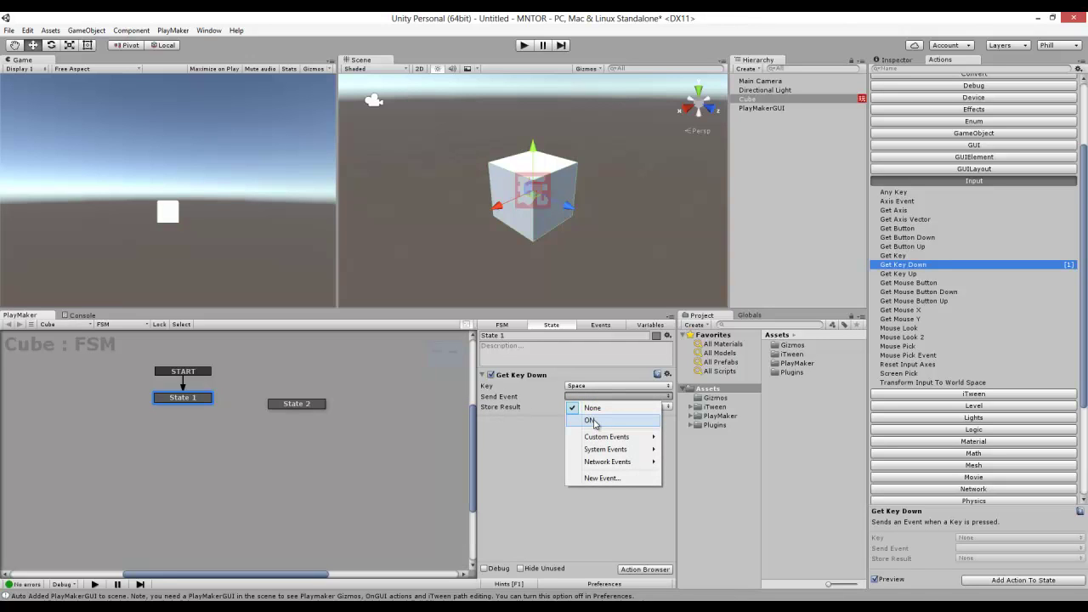
left_click(594, 423)
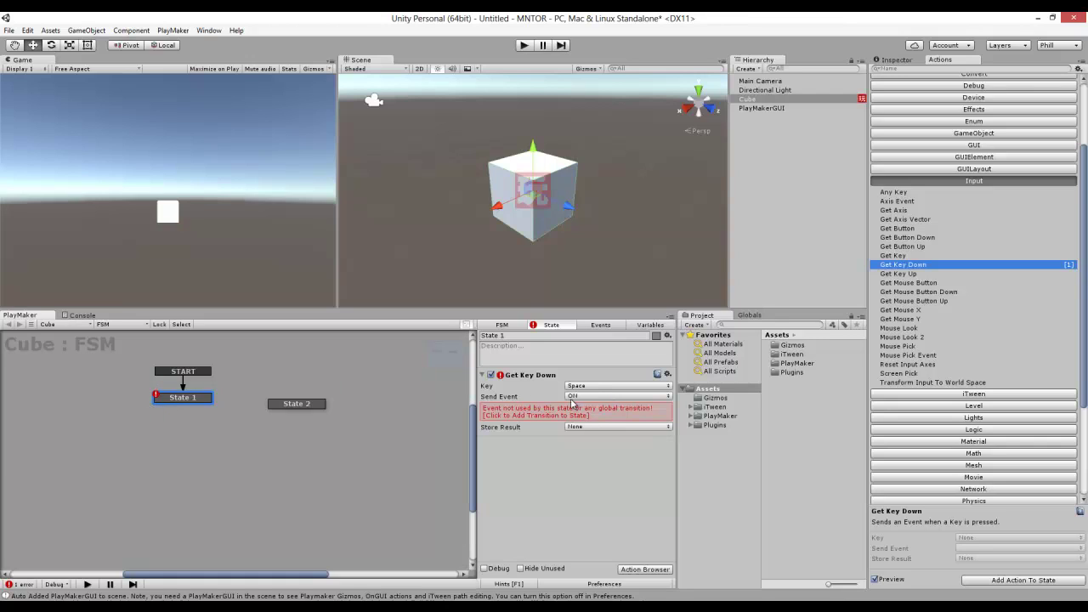
left_click(602, 326)
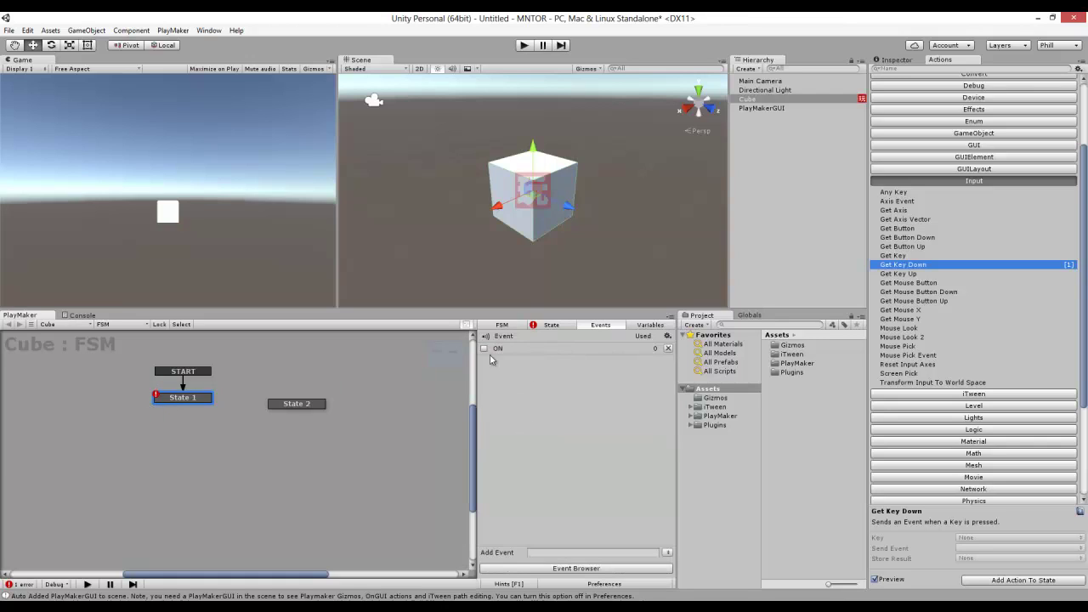
left_click(549, 327)
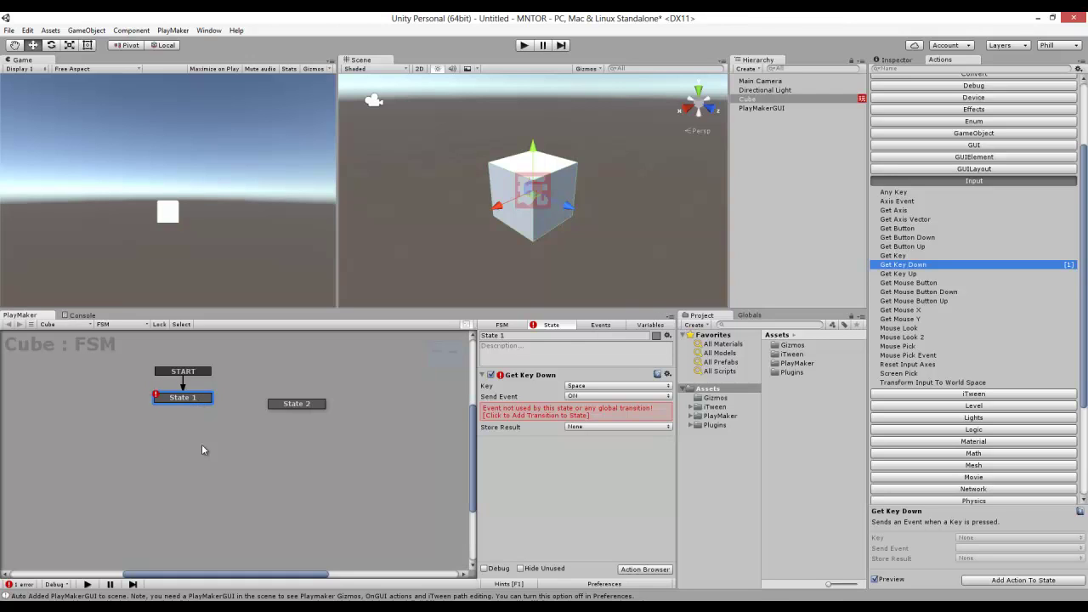
Step: Give State 1 an ON transition and connect its arrow to State 2
right_click(193, 401)
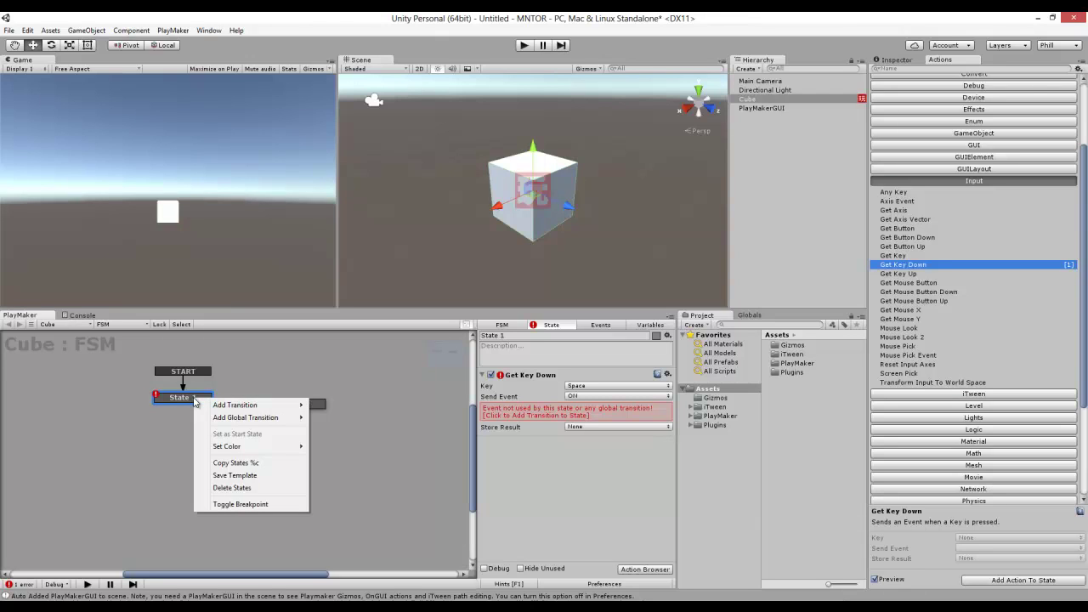
mouse_move(221, 408)
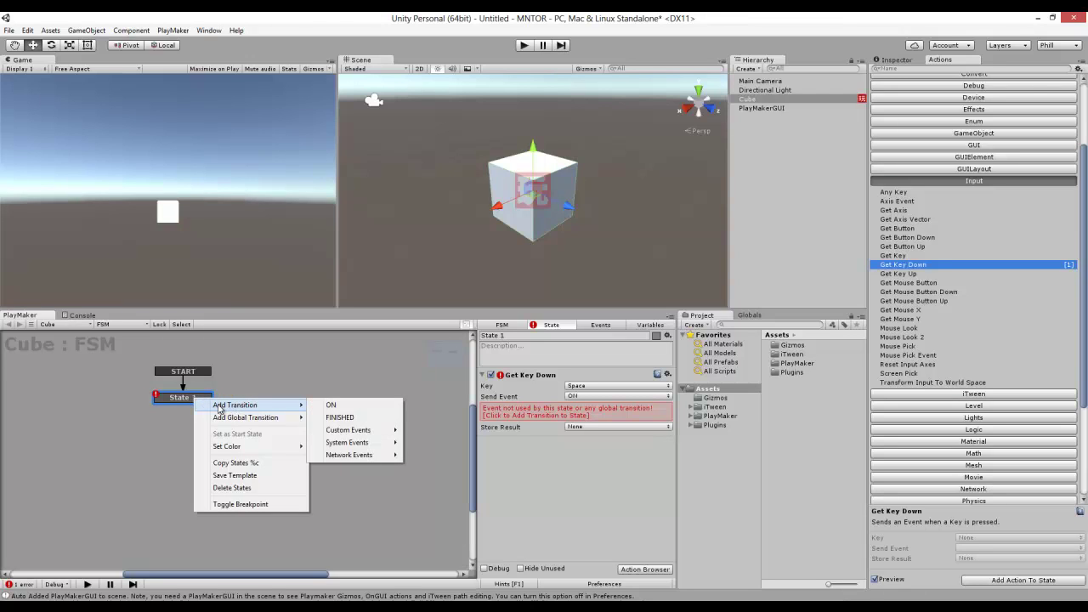
left_click(353, 405)
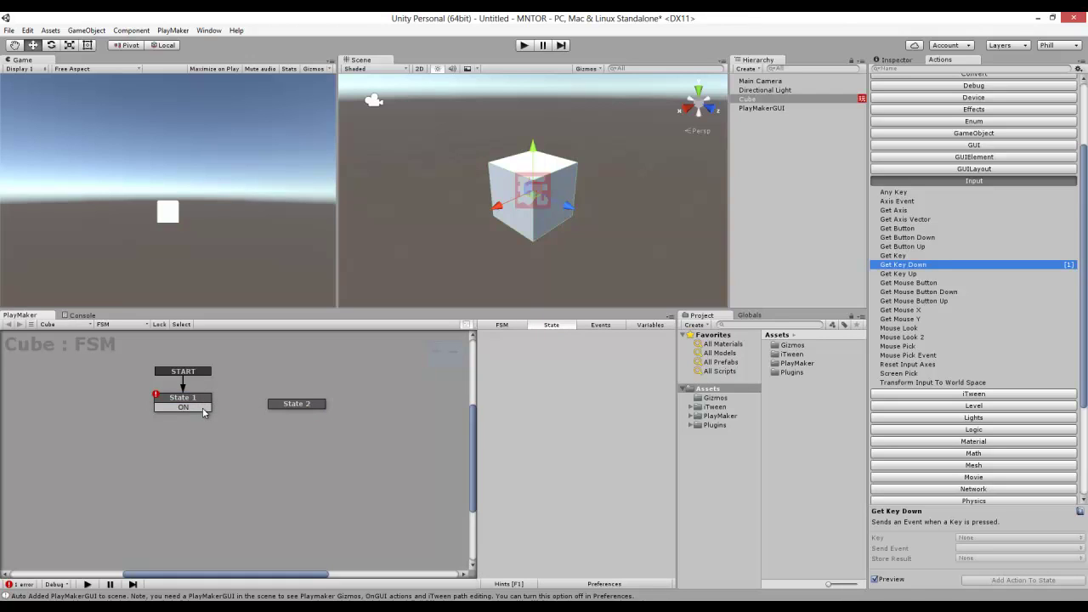
left_click(203, 411)
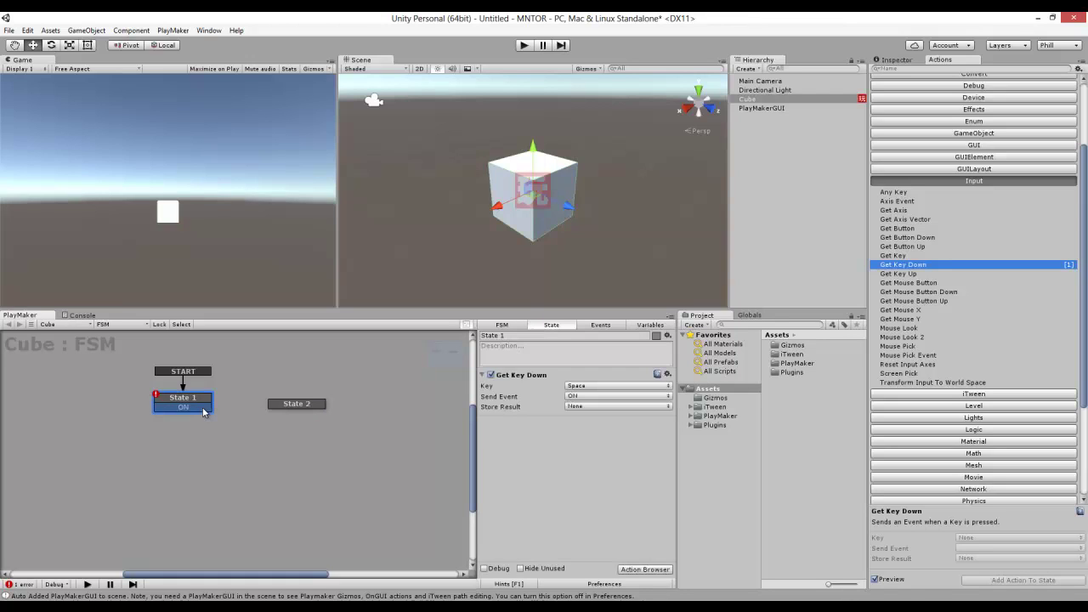
left_click_drag(203, 411, 185, 414)
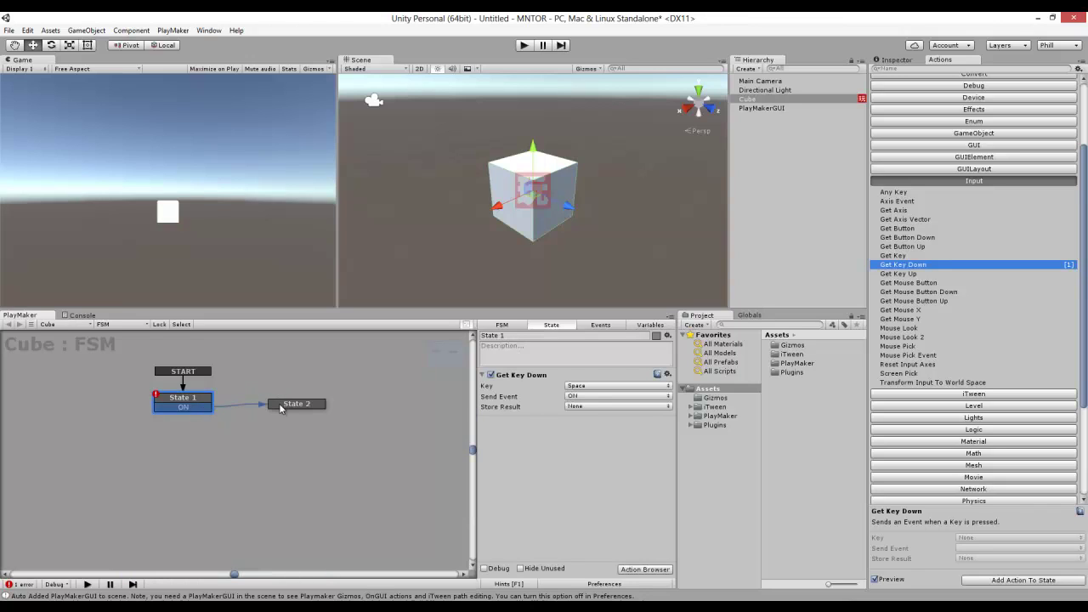
left_click(220, 385)
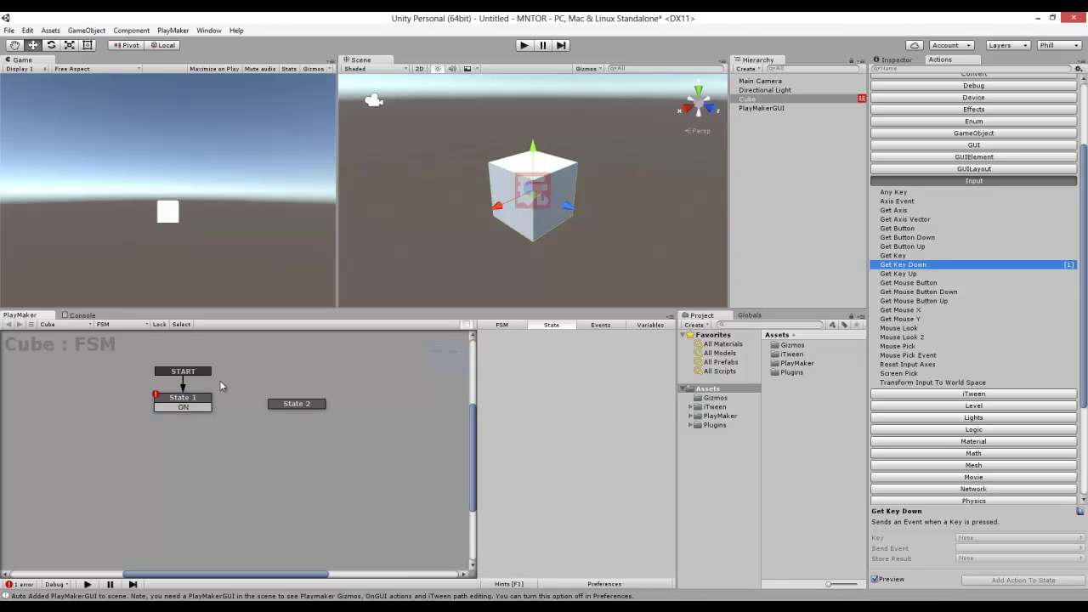
left_click(189, 402)
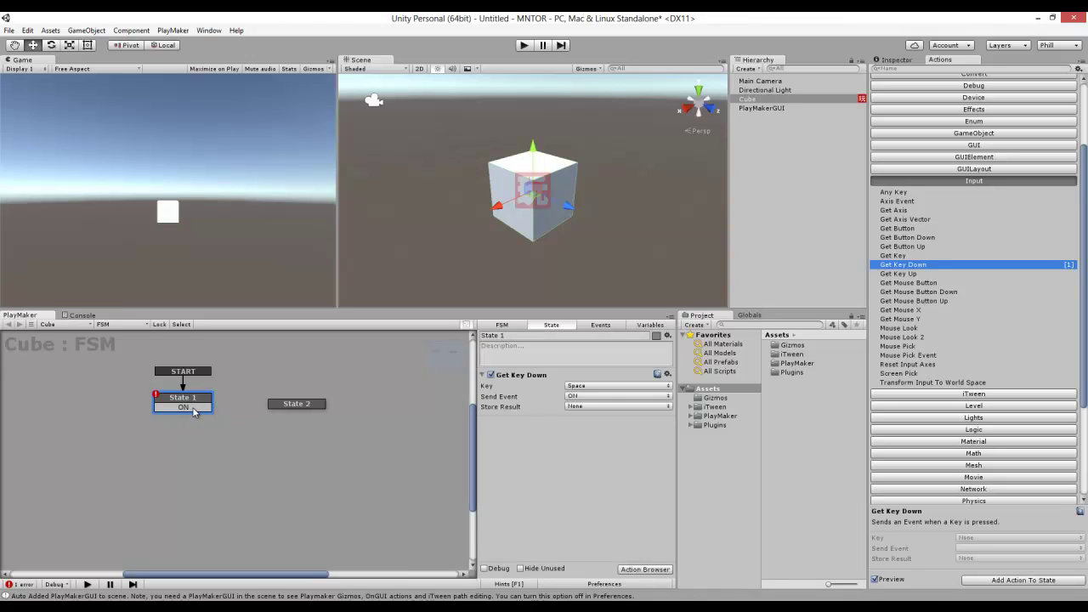
left_click(194, 412)
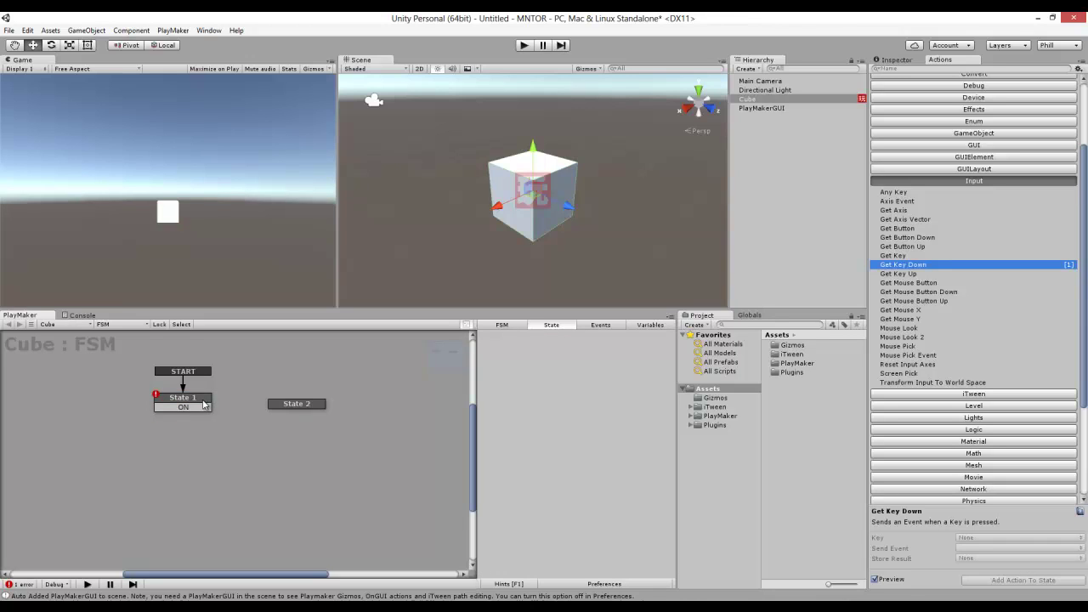
left_click(206, 404)
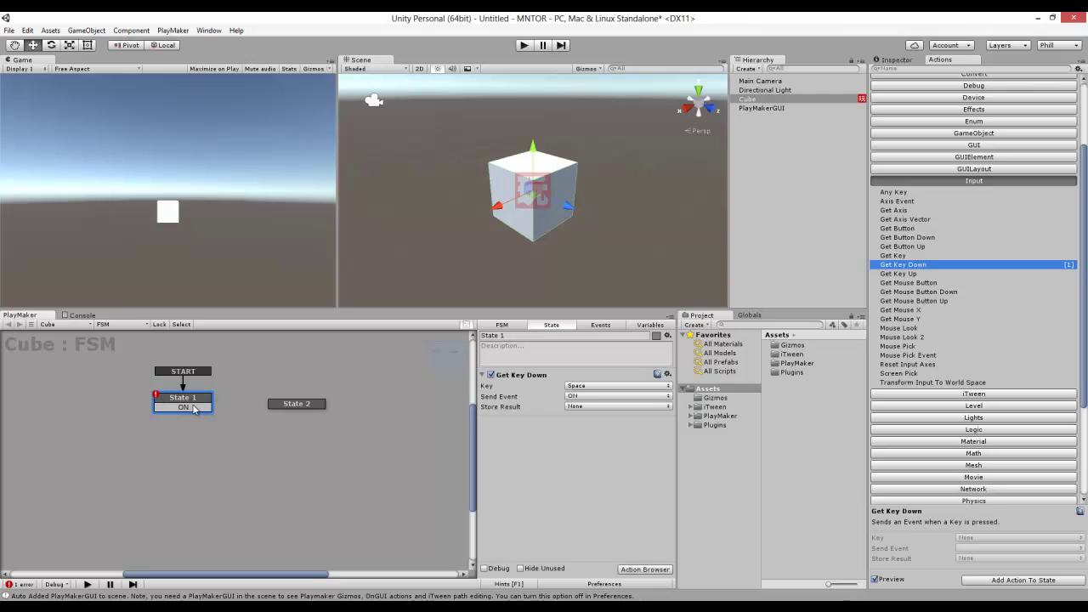
left_click(204, 410)
mouse_move(204, 412)
left_mouse_down()
mouse_move(260, 403)
mouse_move(277, 412)
left_mouse_up()
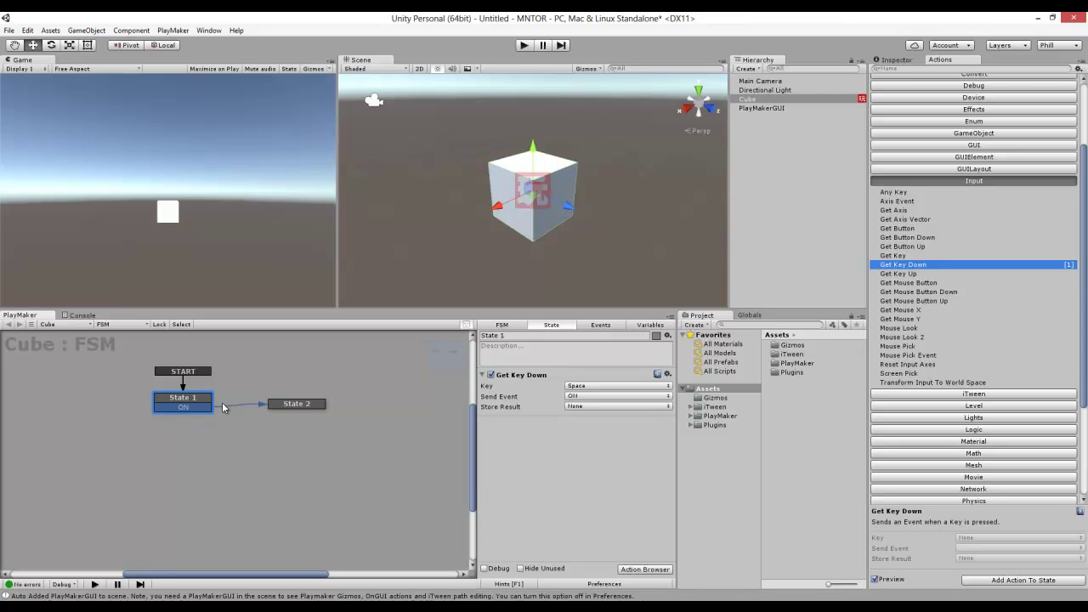
Step: Reposition State 2 slightly lower and left in the graph
left_click_drag(274, 405, 272, 426)
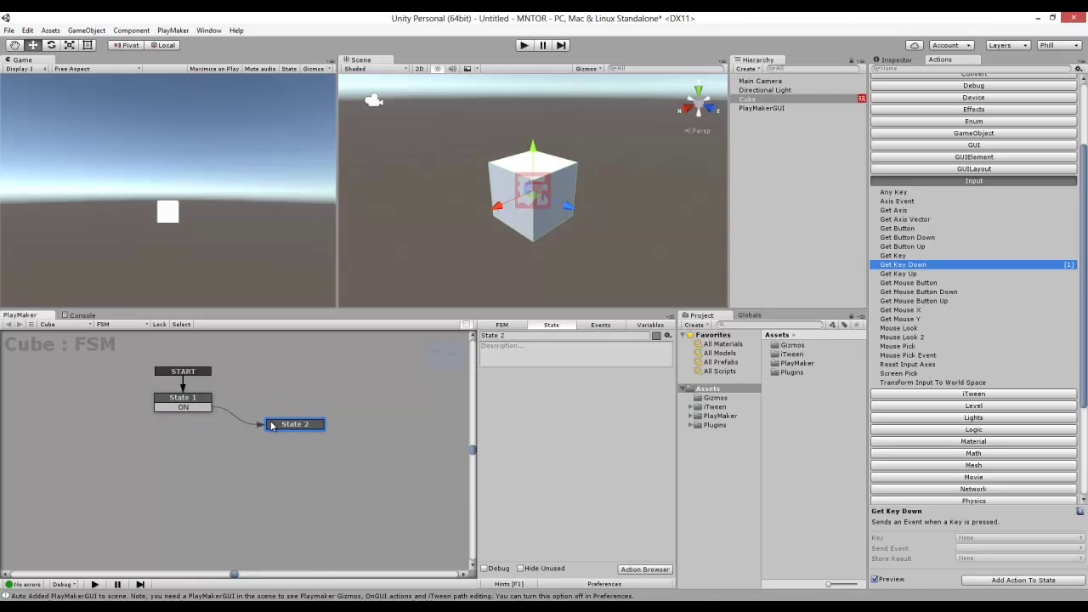
left_click(189, 399)
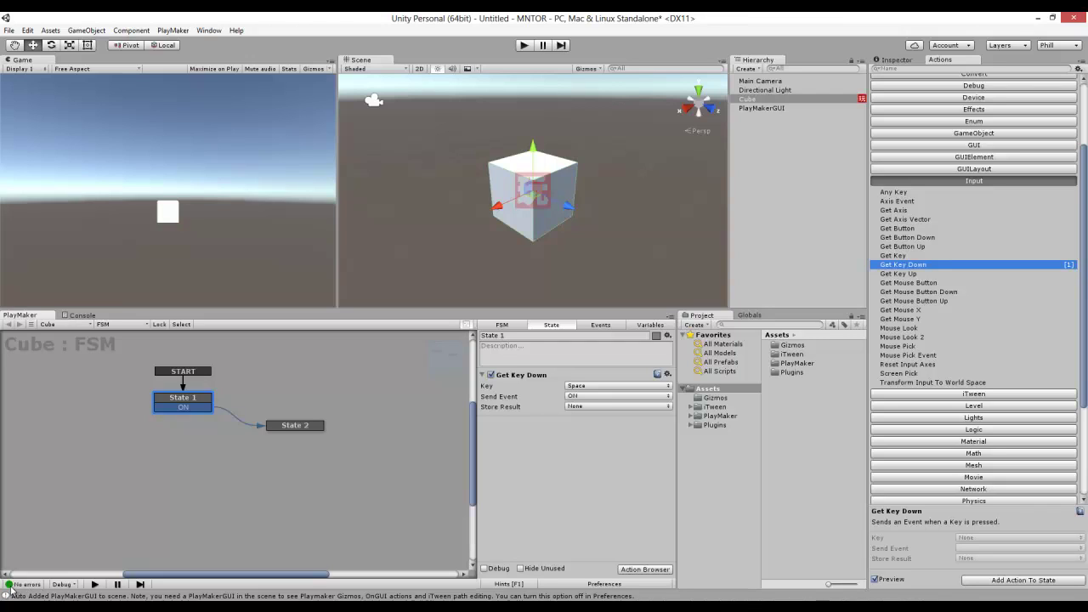
left_click(219, 484)
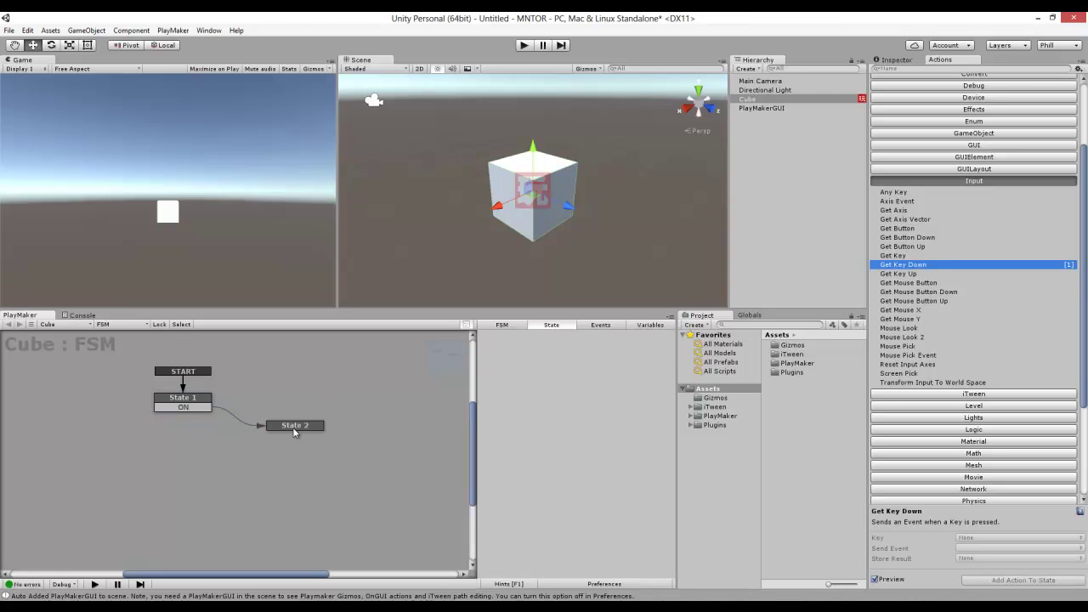
left_click_drag(294, 432, 276, 433)
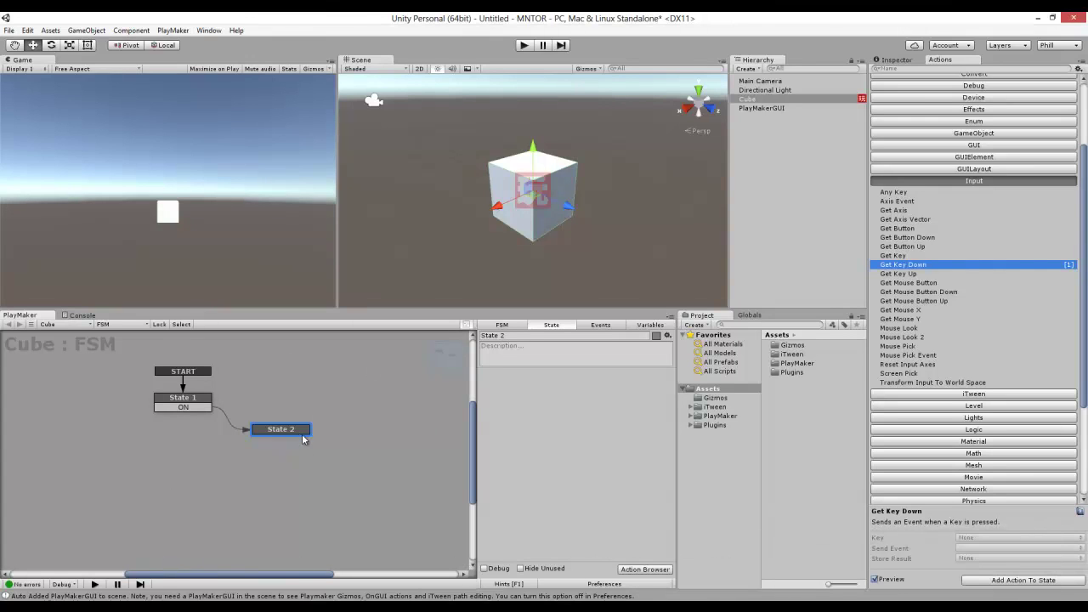
left_click_drag(302, 438, 295, 440)
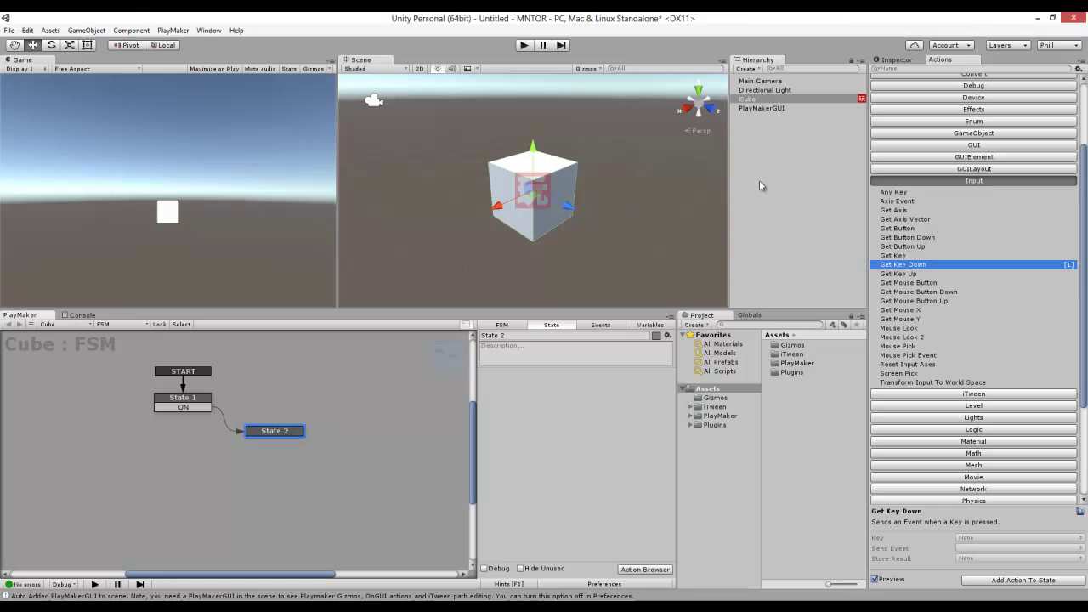
Step: Drag a Rotate action from the Transform category into State 2
left_click(968, 181)
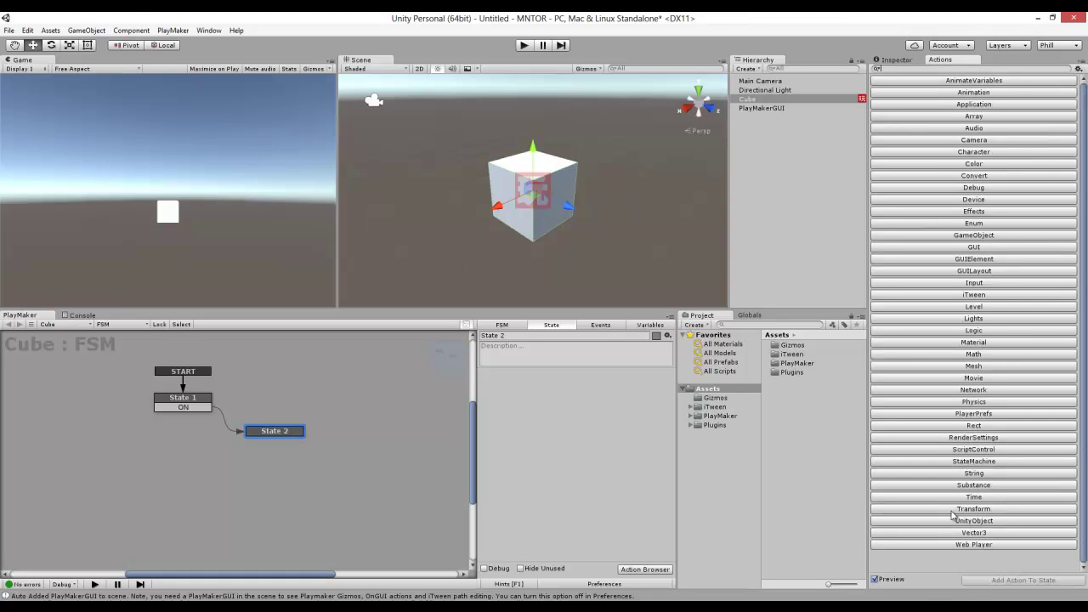
left_click(954, 512)
scroll(954, 511, "down", 3)
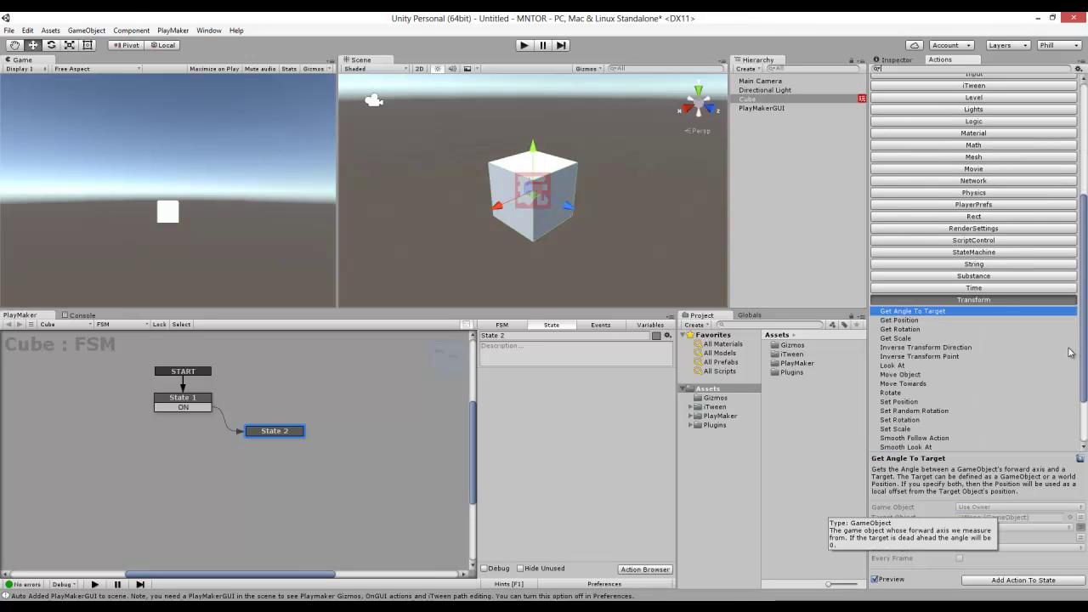
scroll(935, 426, "down", 3)
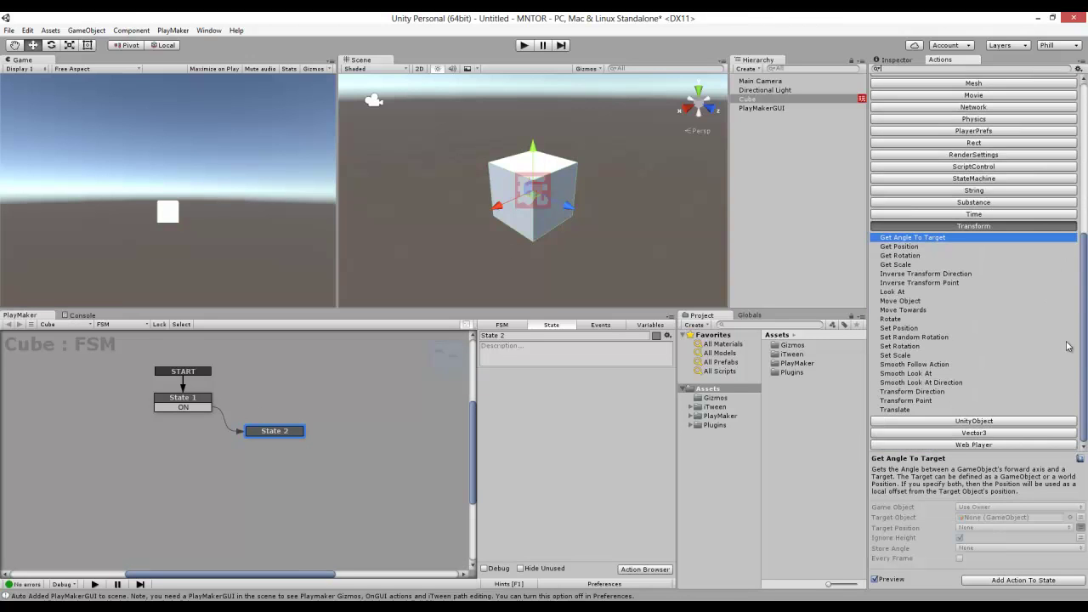
left_click(894, 320)
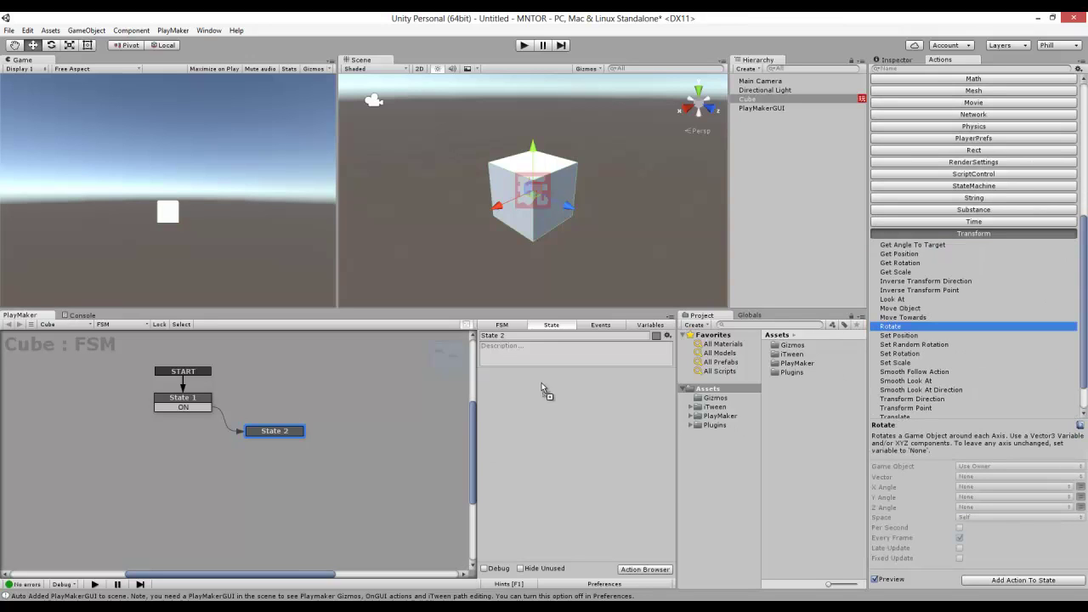
left_click_drag(889, 327, 541, 383)
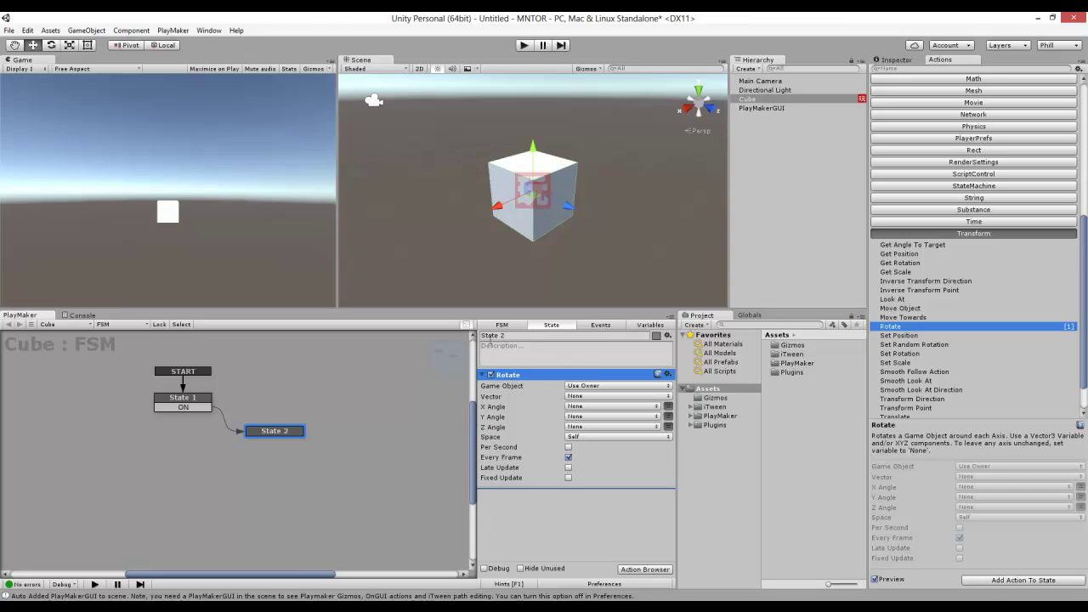
left_click(205, 412)
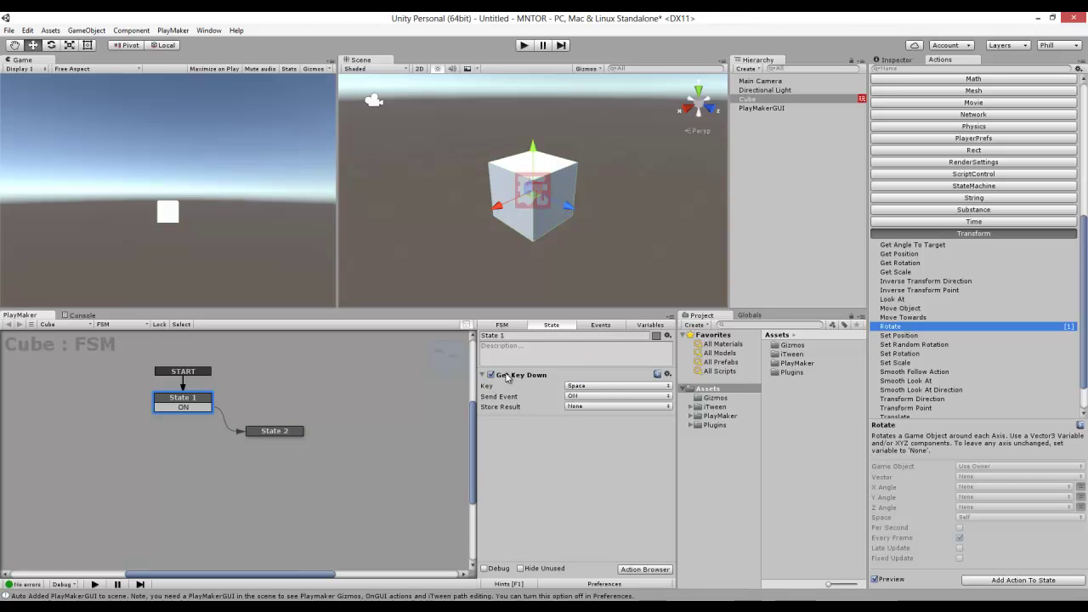
left_click(271, 432)
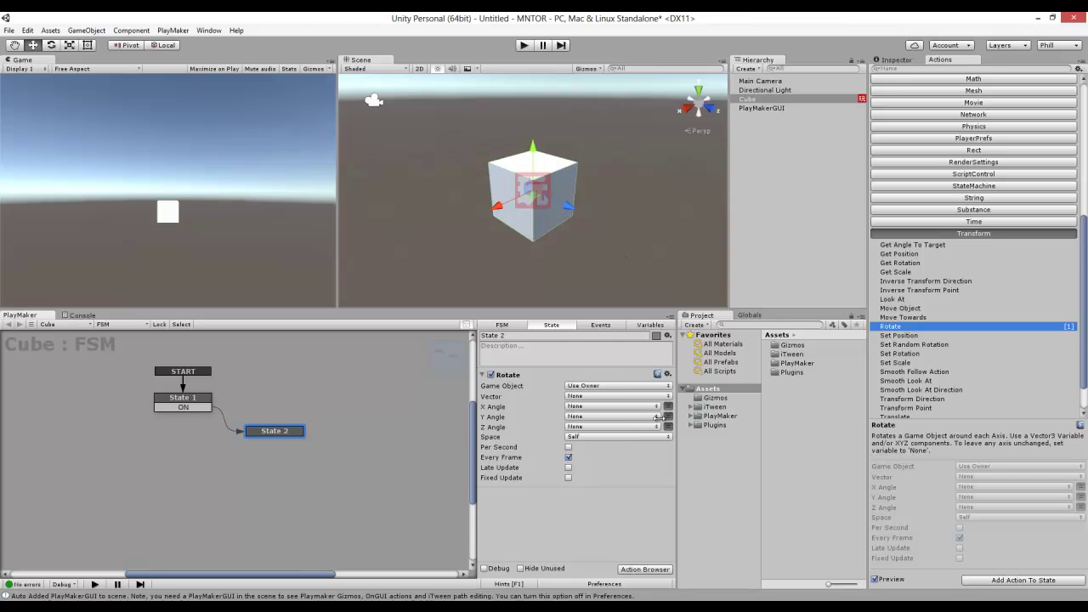
Step: Make Rotate's Y Angle a plain number and set it to 1
left_click(626, 418)
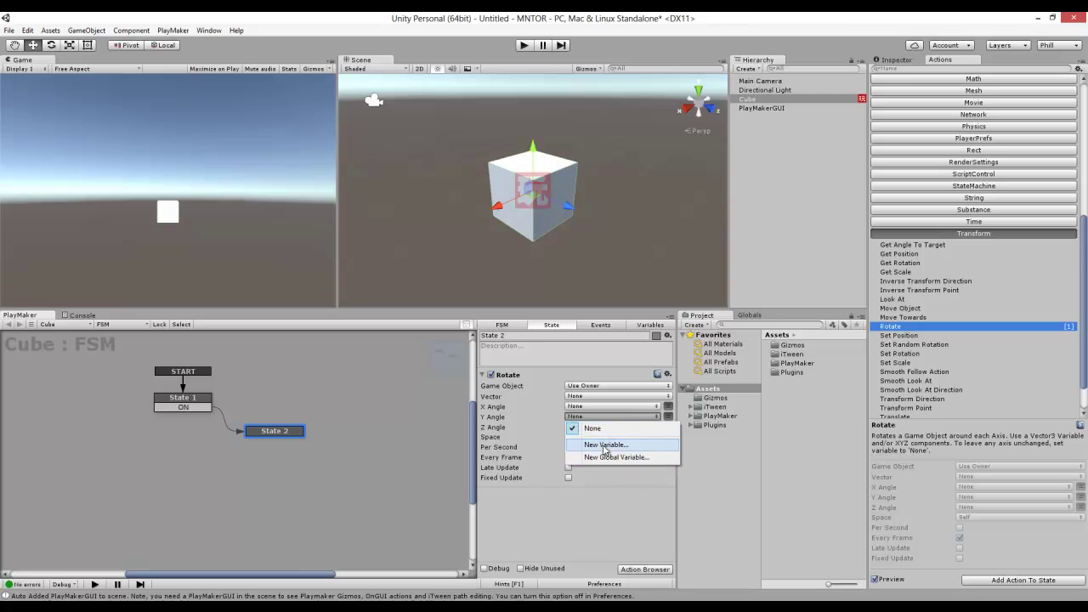
left_click(591, 515)
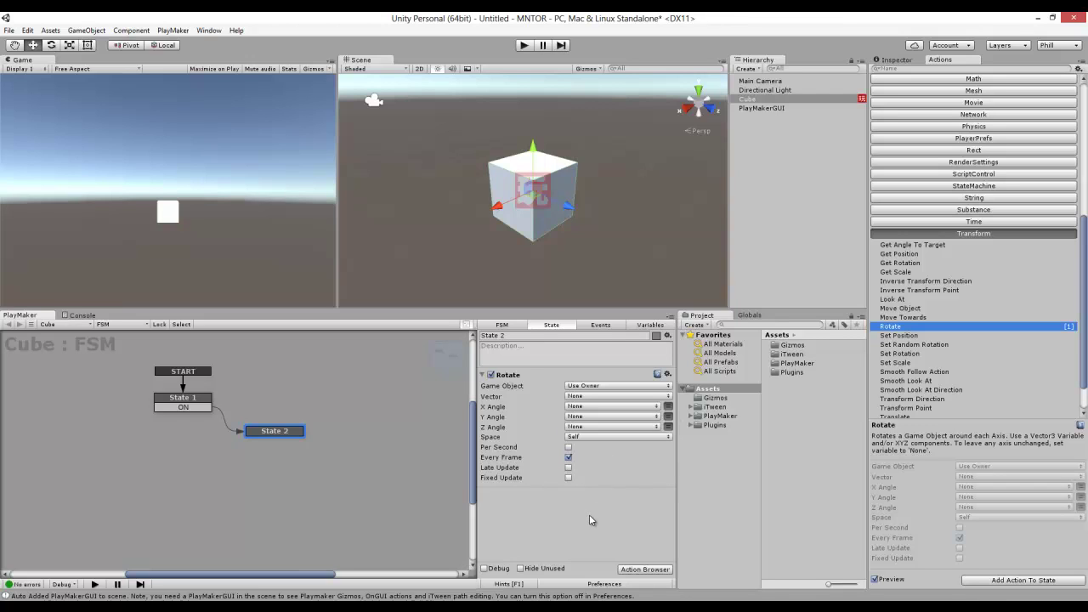
left_click(669, 417)
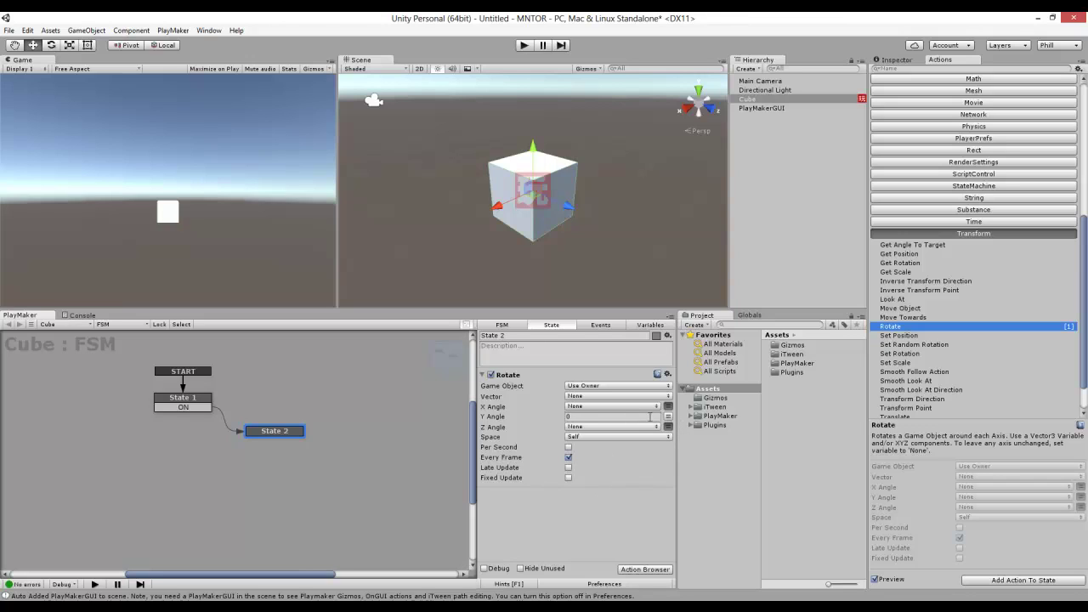
left_click(587, 418)
left_click(571, 491)
left_click(579, 416)
left_click(579, 530)
left_click(181, 401)
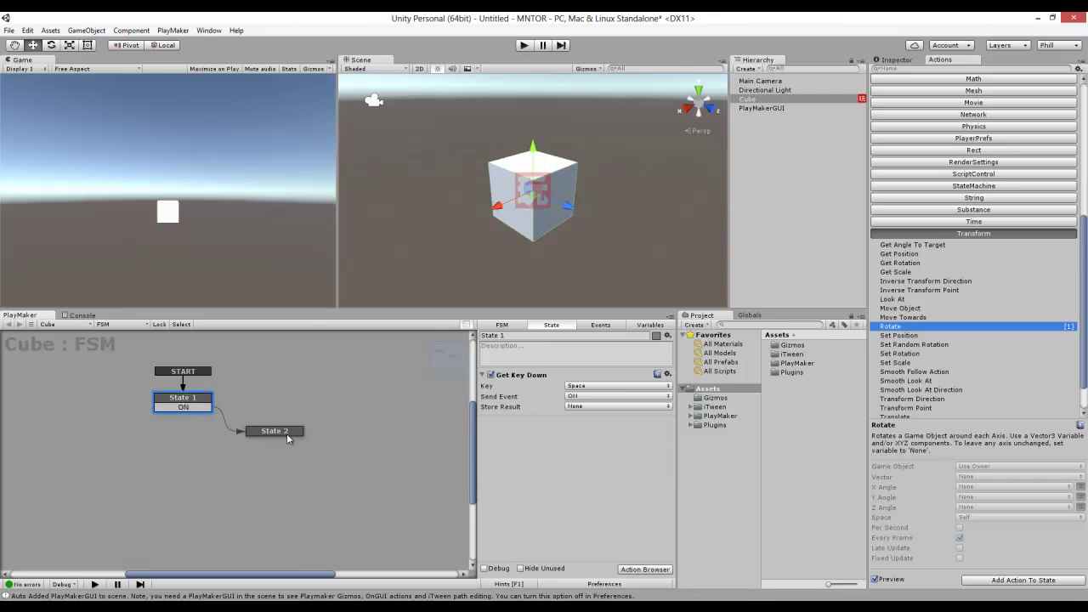
left_click(281, 432)
left_click(184, 405)
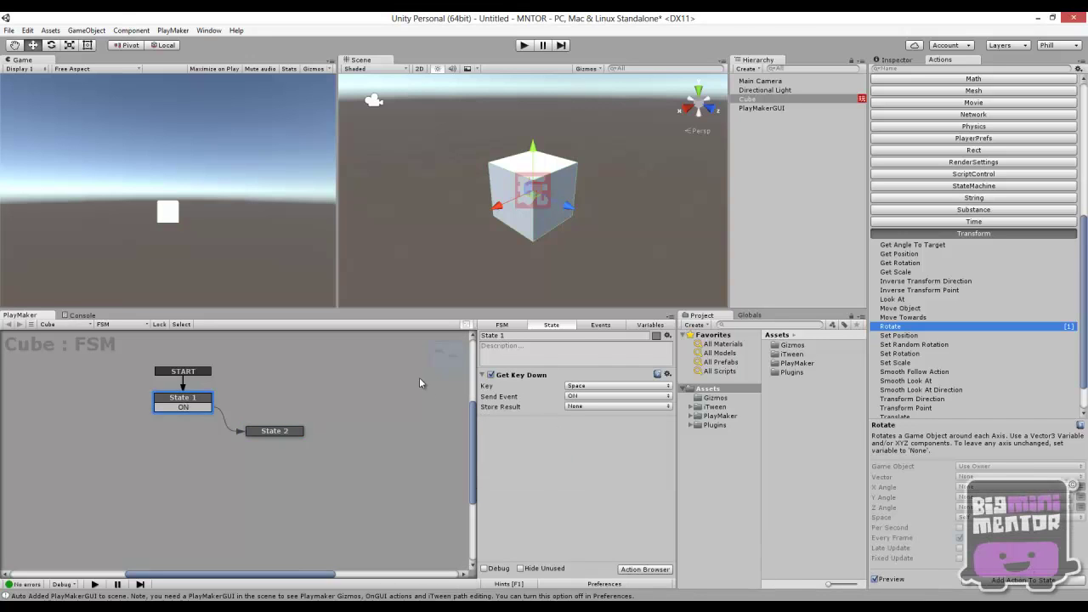
left_click(274, 431)
left_click(186, 403)
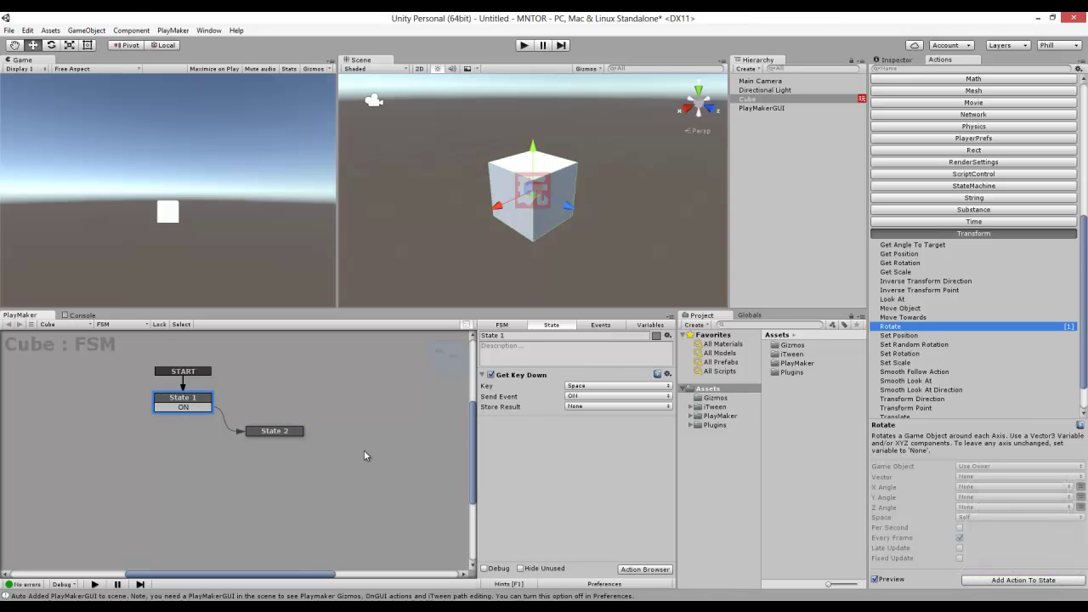
left_click(522, 46)
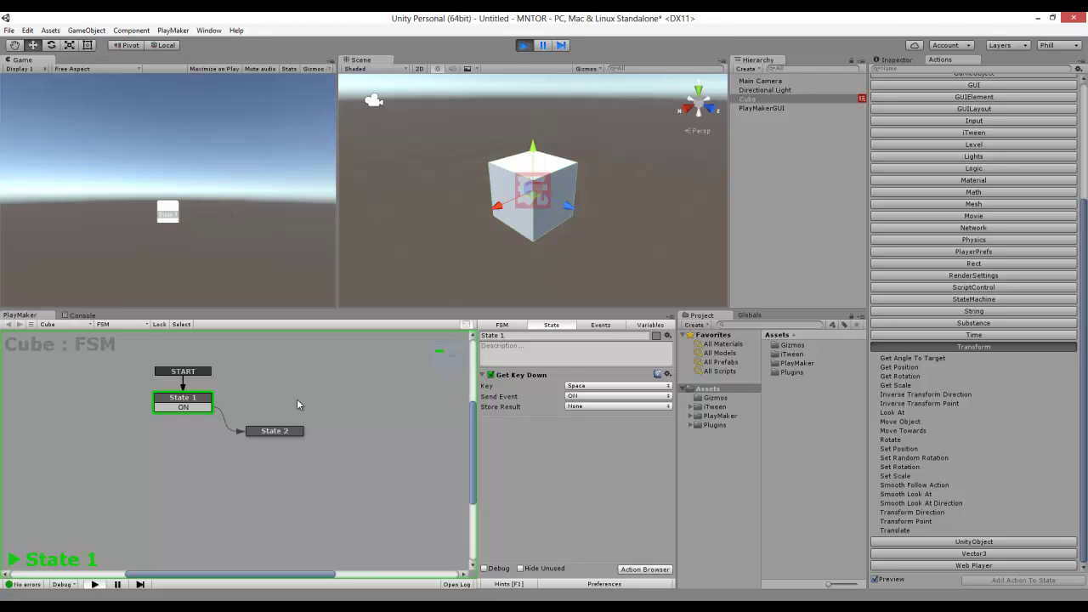
key("space")
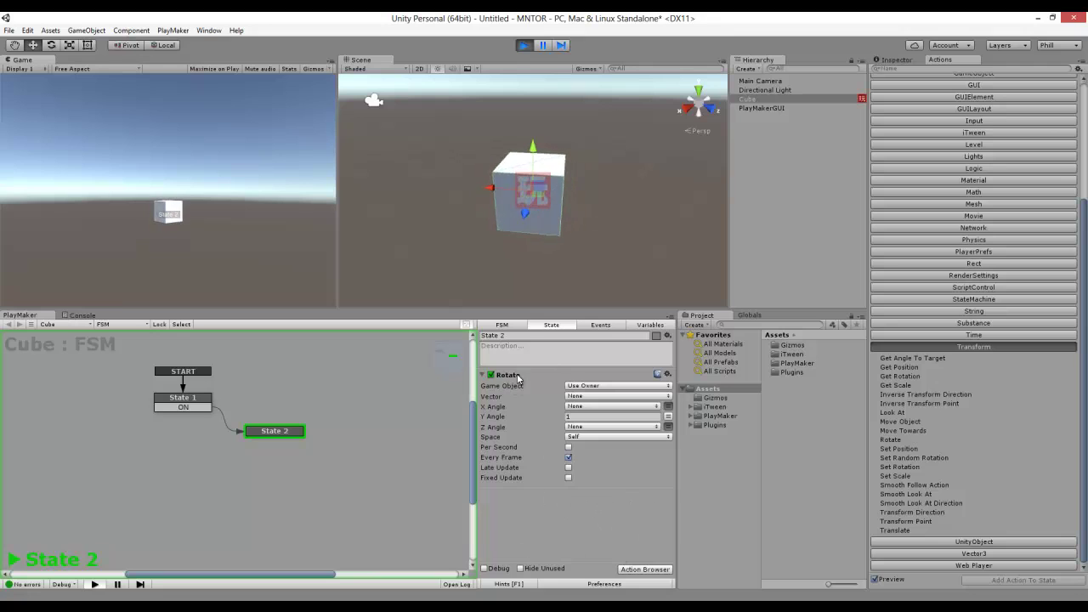
left_click(524, 45)
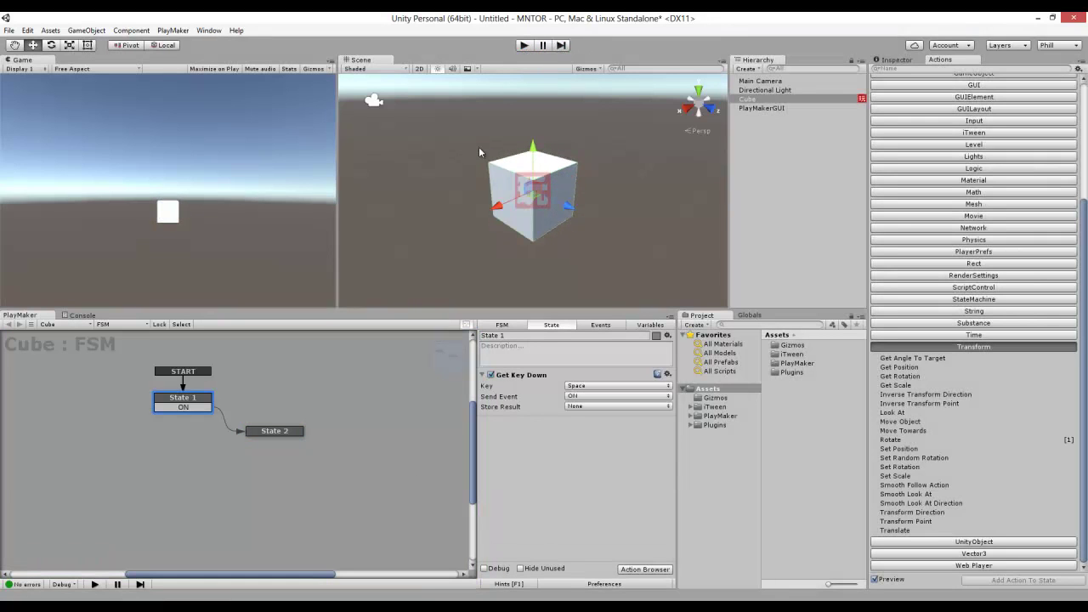
Step: Drag Get Key Up from the Input category into State 2, below the Rotate action
left_click(276, 431)
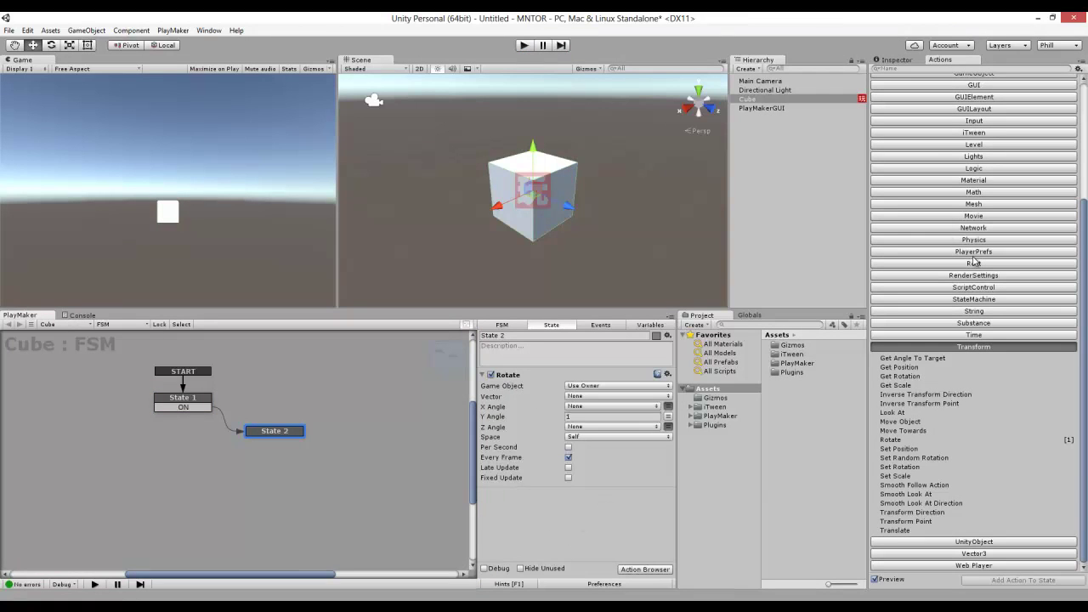
left_click(981, 349)
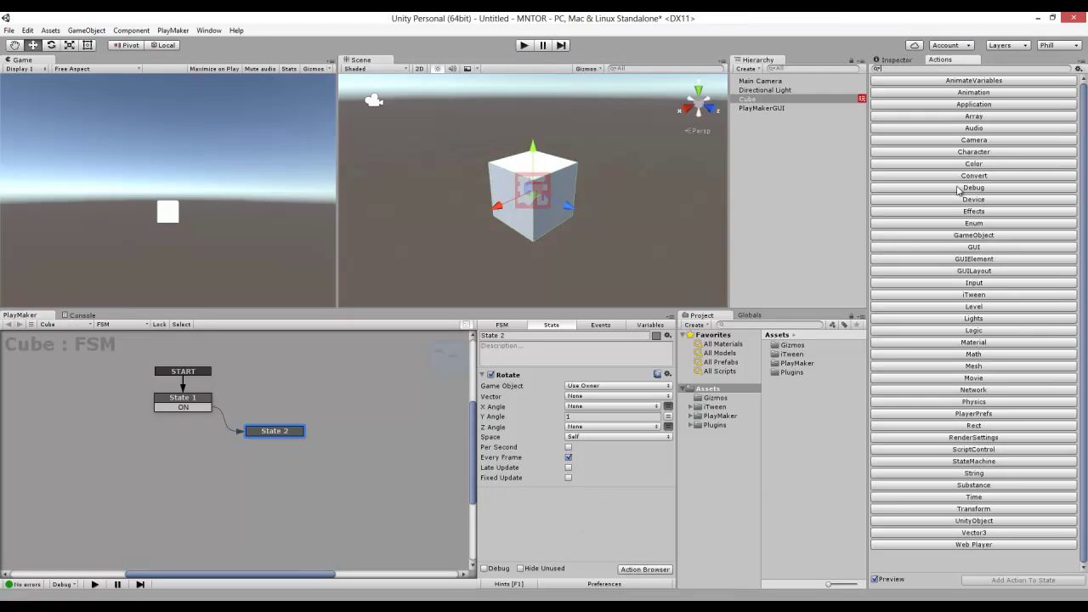
left_click(974, 283)
scroll(976, 349, "down", 1)
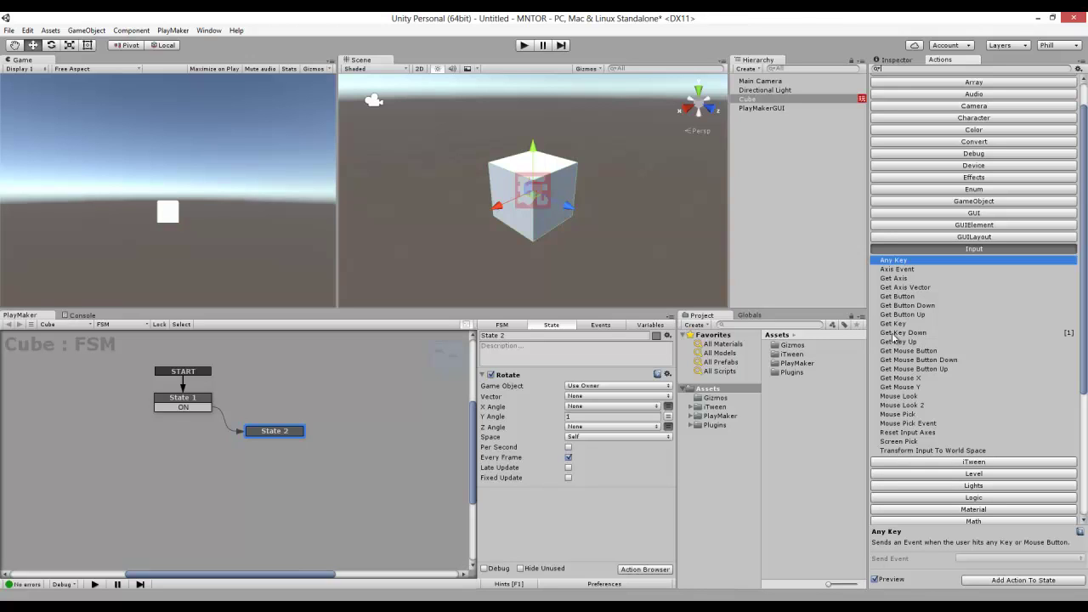
left_click(899, 343)
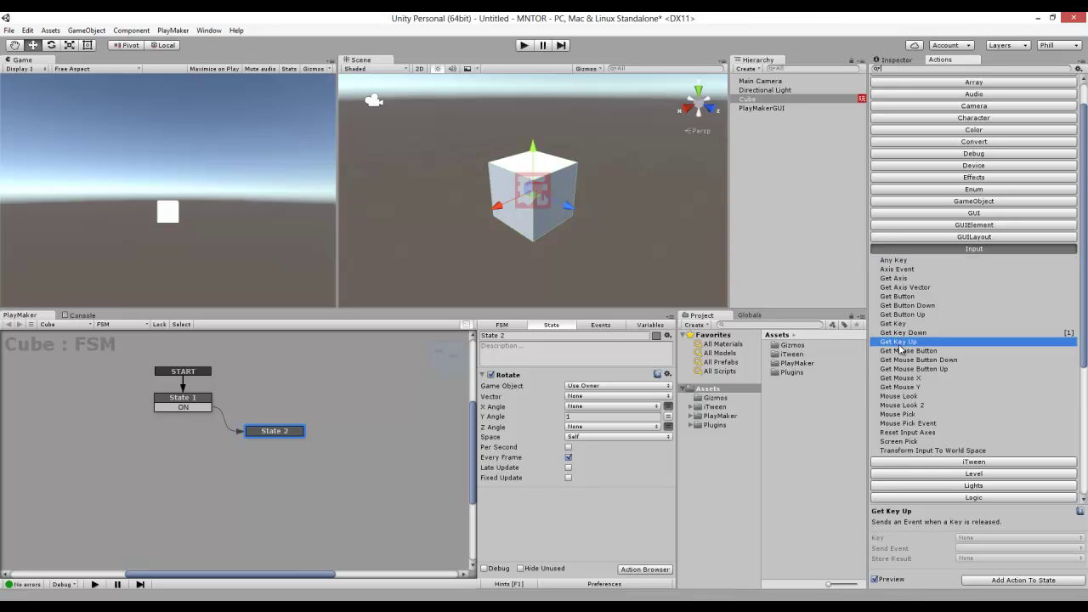
left_click_drag(900, 349, 561, 406)
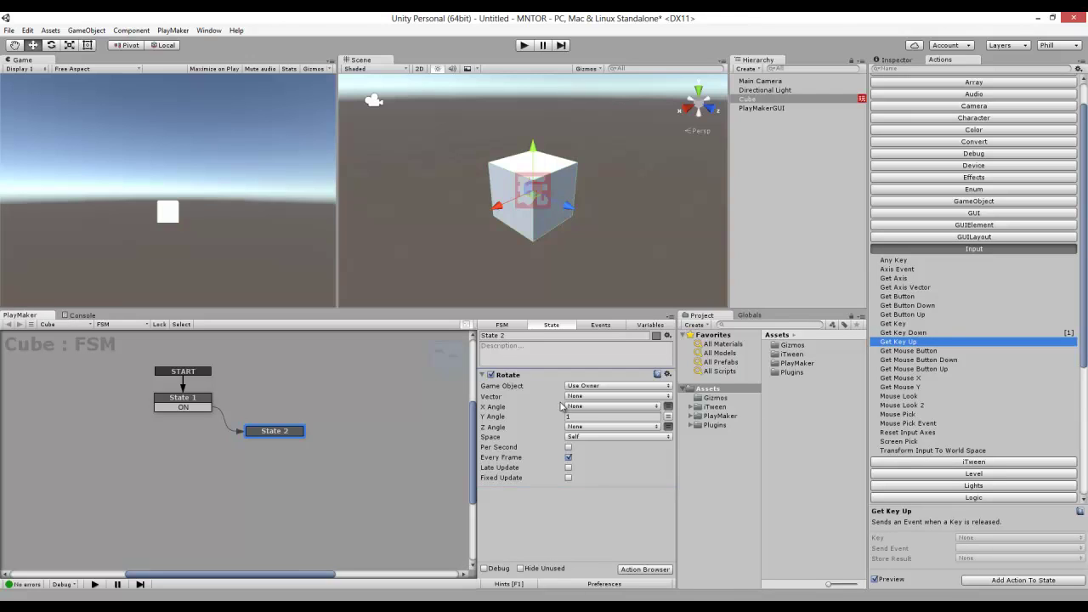
mouse_move(562, 407)
left_mouse_down()
mouse_move(582, 500)
mouse_move(574, 537)
left_mouse_up()
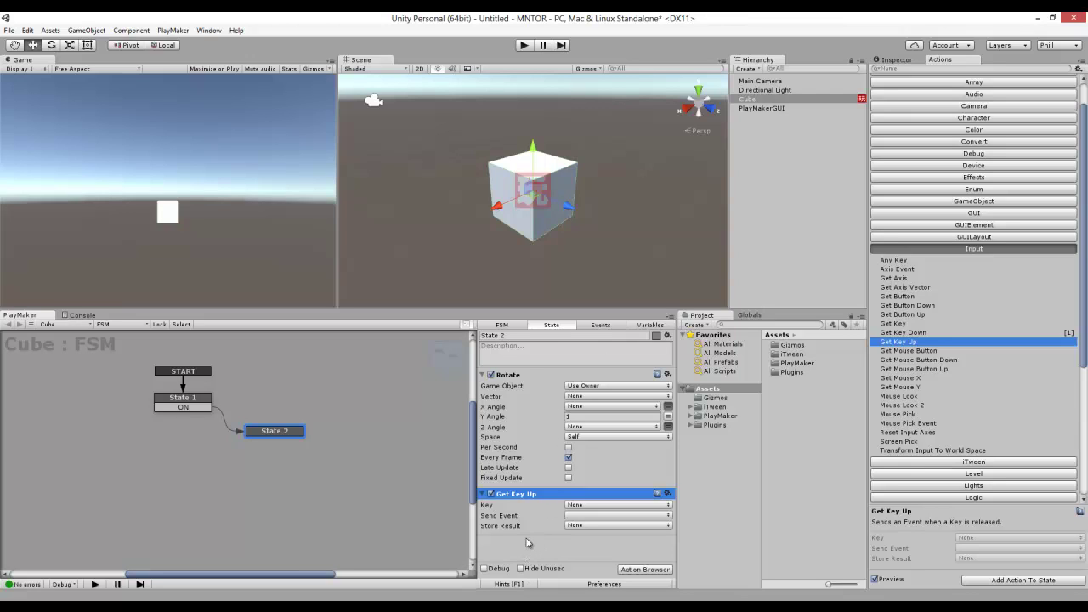
Step: Fold the Rotate settings and set Get Key Up's Key to Space
left_click(482, 375)
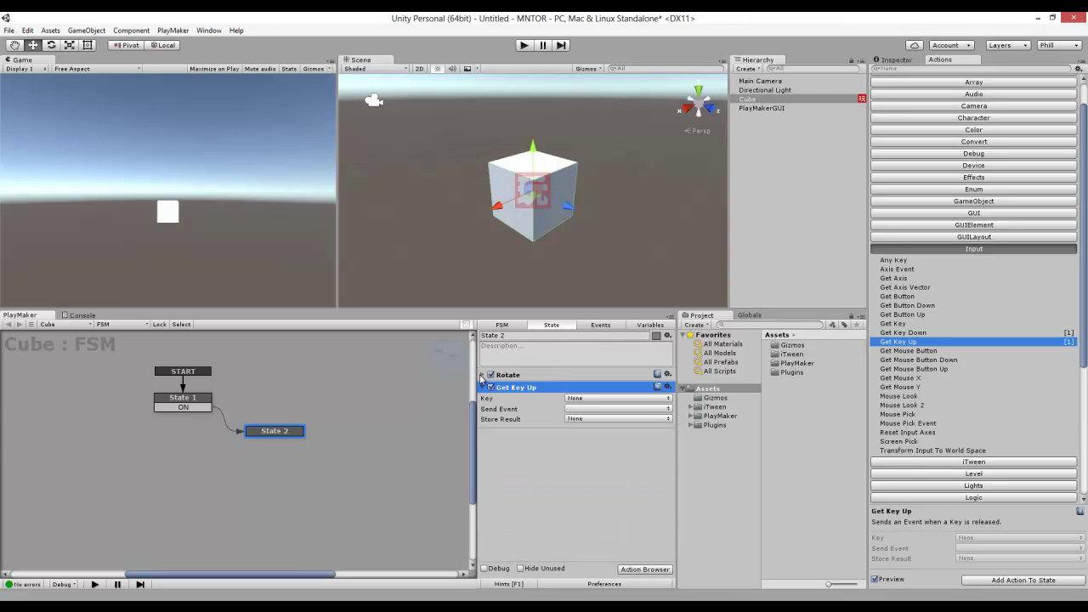
left_click(482, 375)
left_click(482, 375)
left_click(483, 375)
left_click(482, 375)
left_click(482, 375)
left_click(482, 375)
left_click(606, 402)
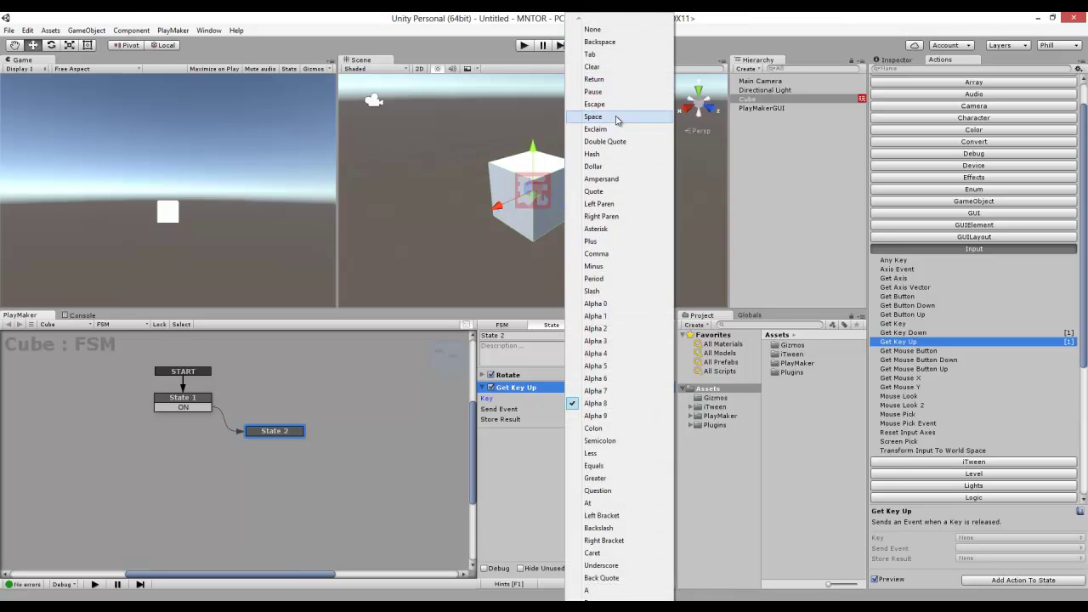
left_click(615, 117)
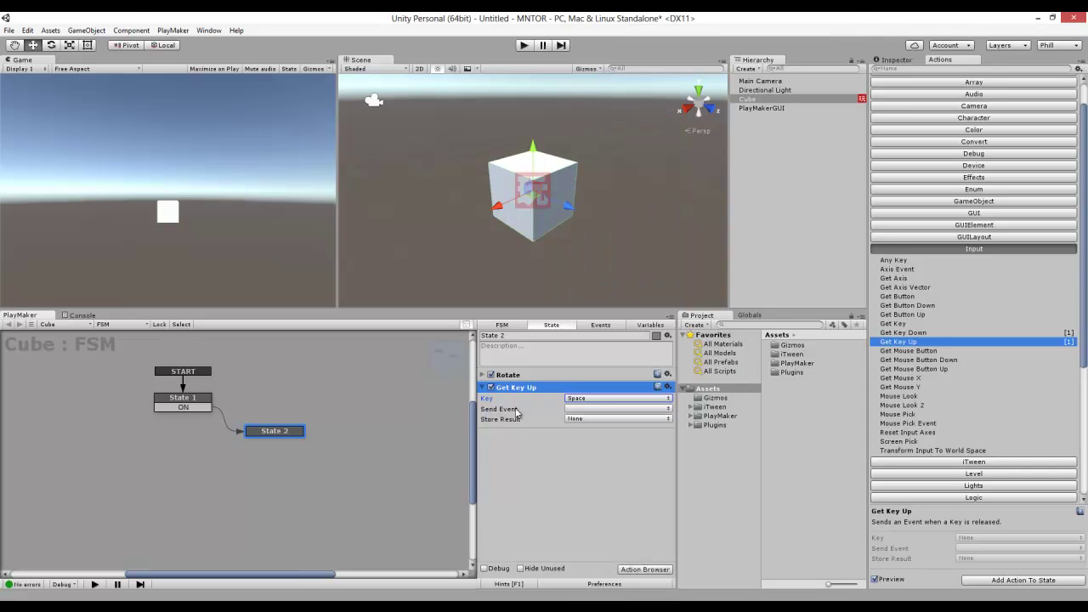
Step: Create an OFF event and set Get Key Up's Send Event to OFF
left_click(607, 326)
left_click(555, 553)
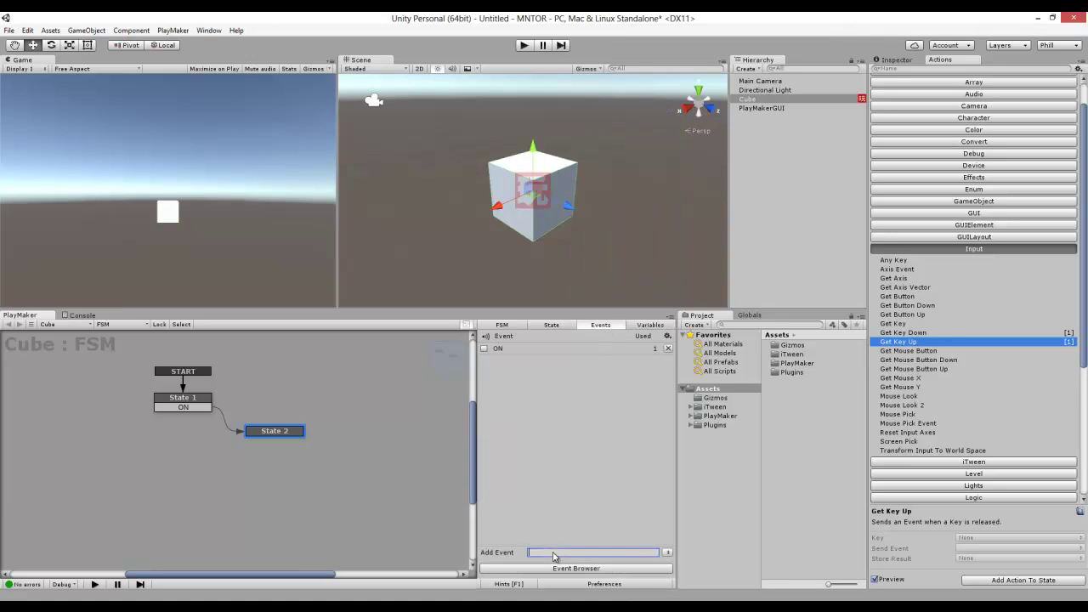
type("OFF")
key("Return")
left_click(555, 327)
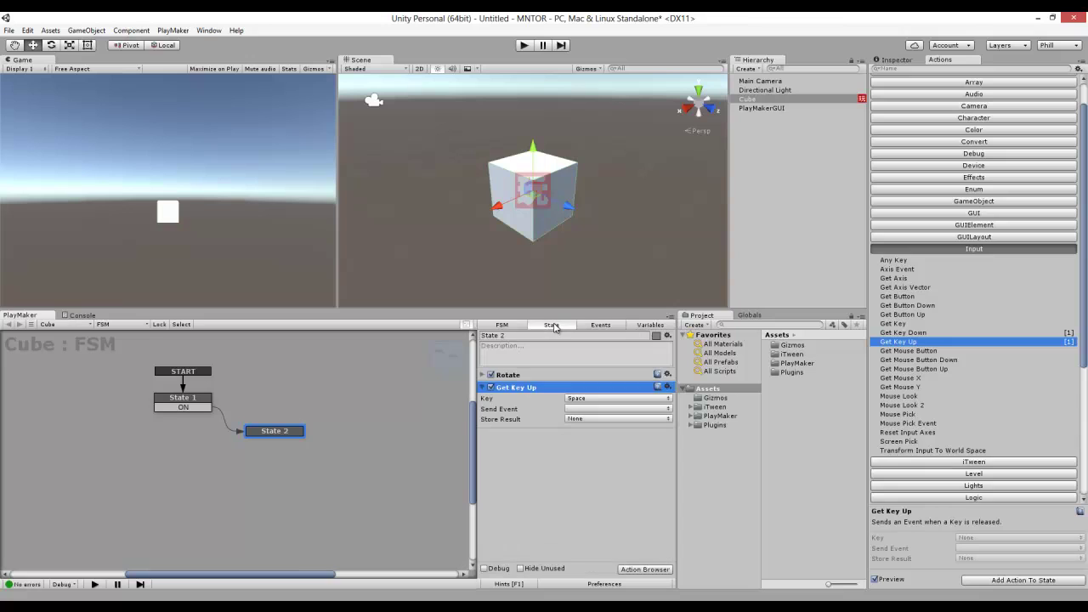
left_click(587, 409)
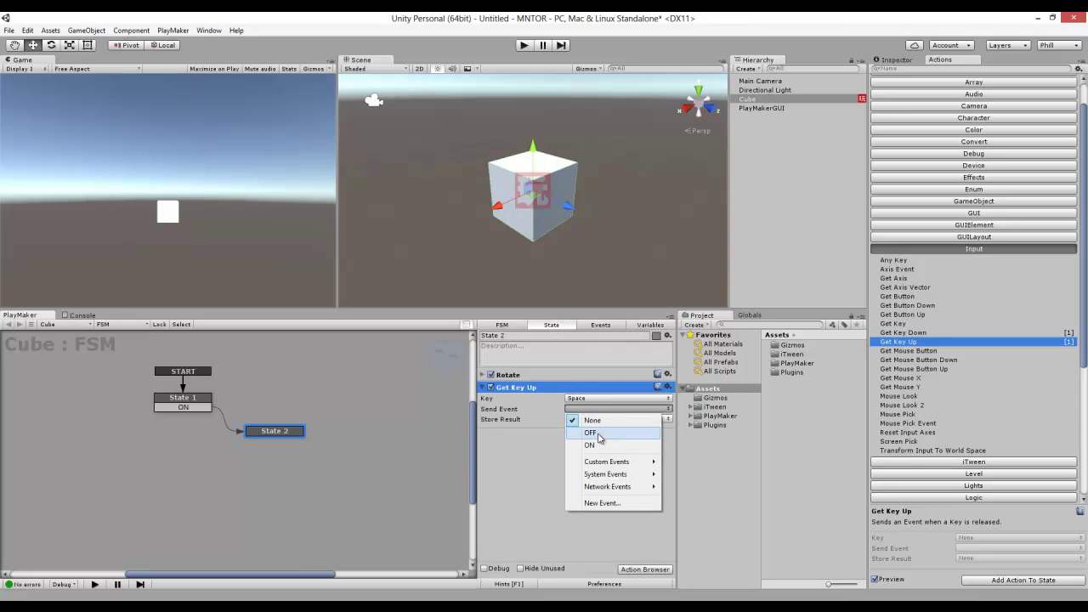
left_click(599, 435)
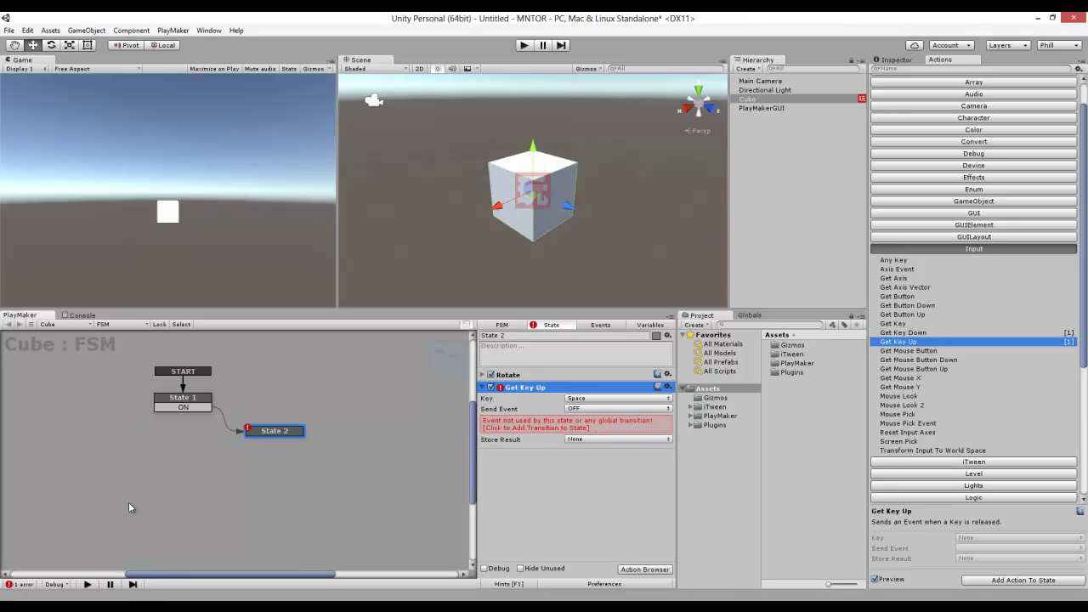
Step: Add an OFF transition from State 2 back to State 1, and move State 2 beside State 1
right_click(297, 437)
mouse_move(350, 440)
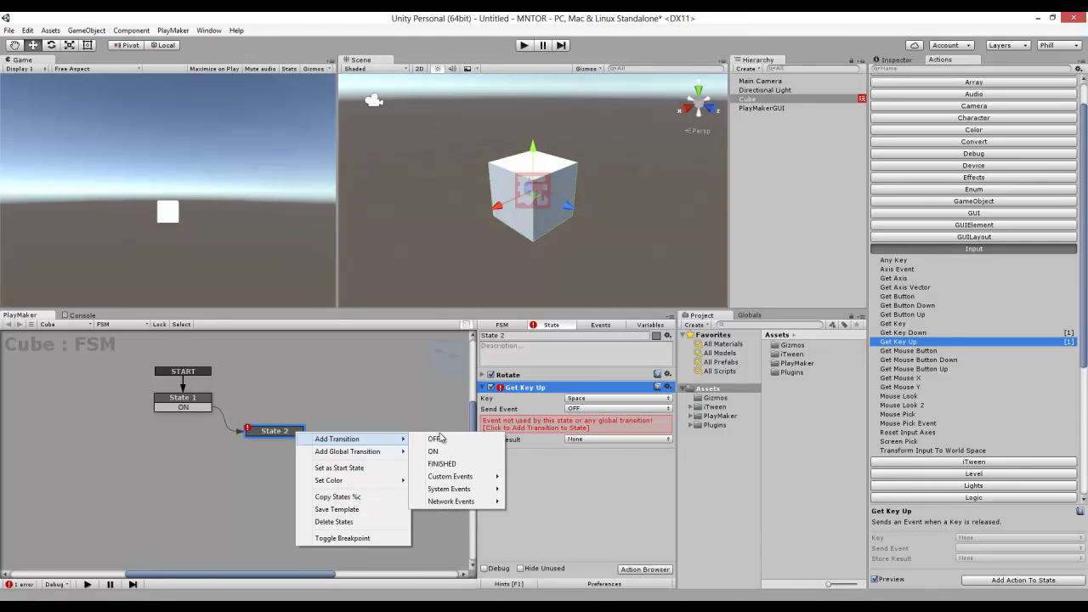
left_click(435, 439)
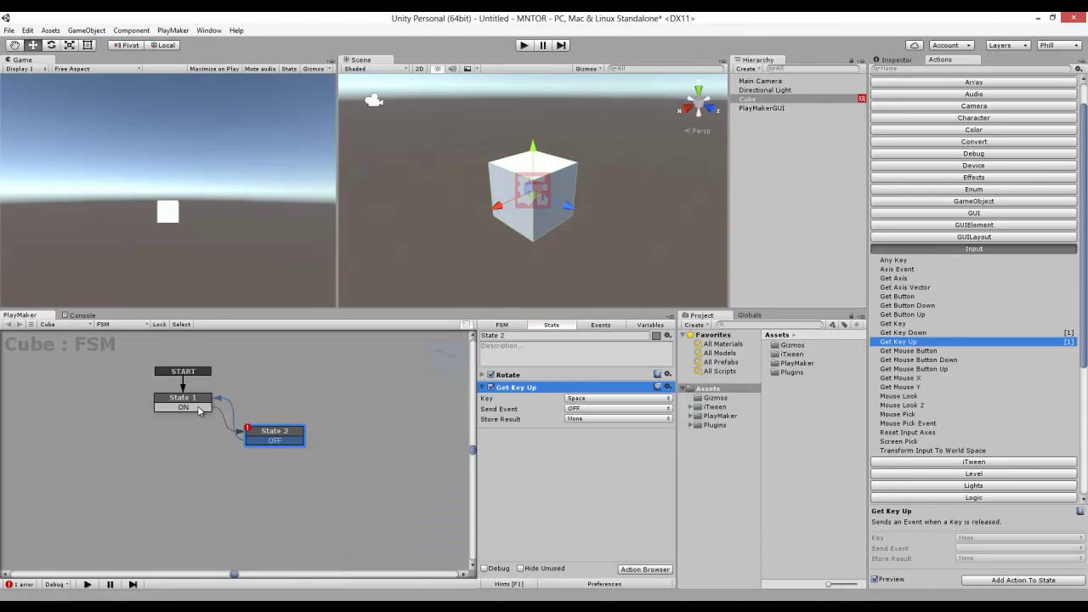
left_click_drag(296, 441, 311, 409)
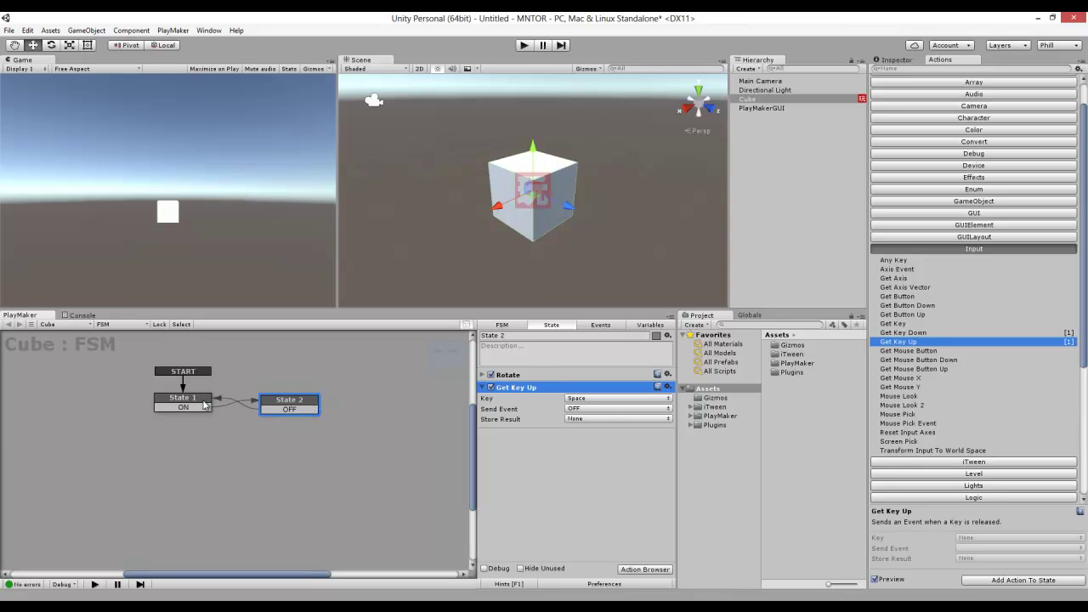
left_click(523, 47)
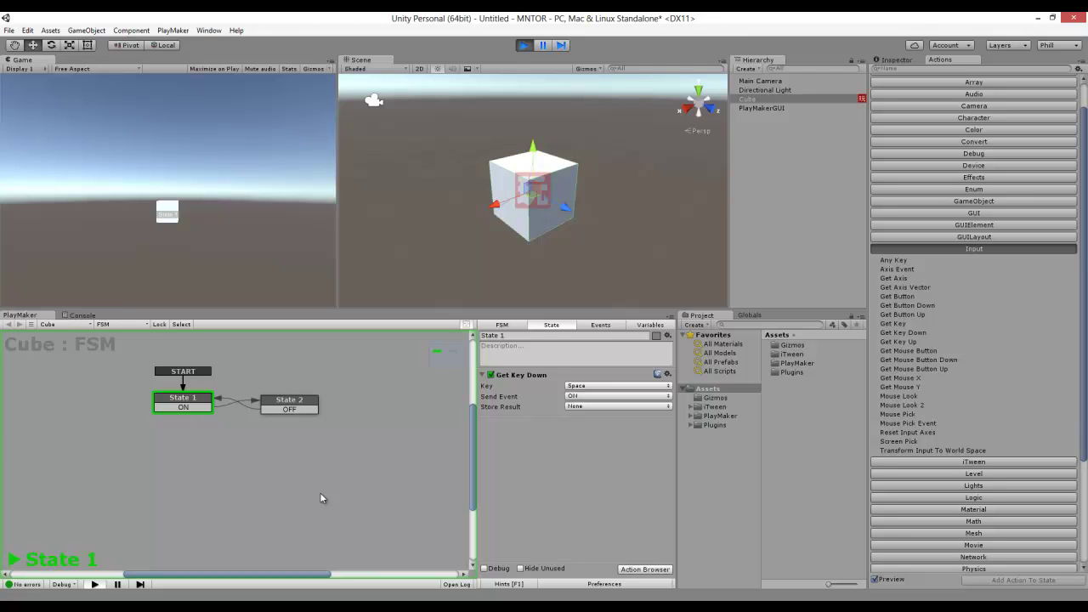
key("space")
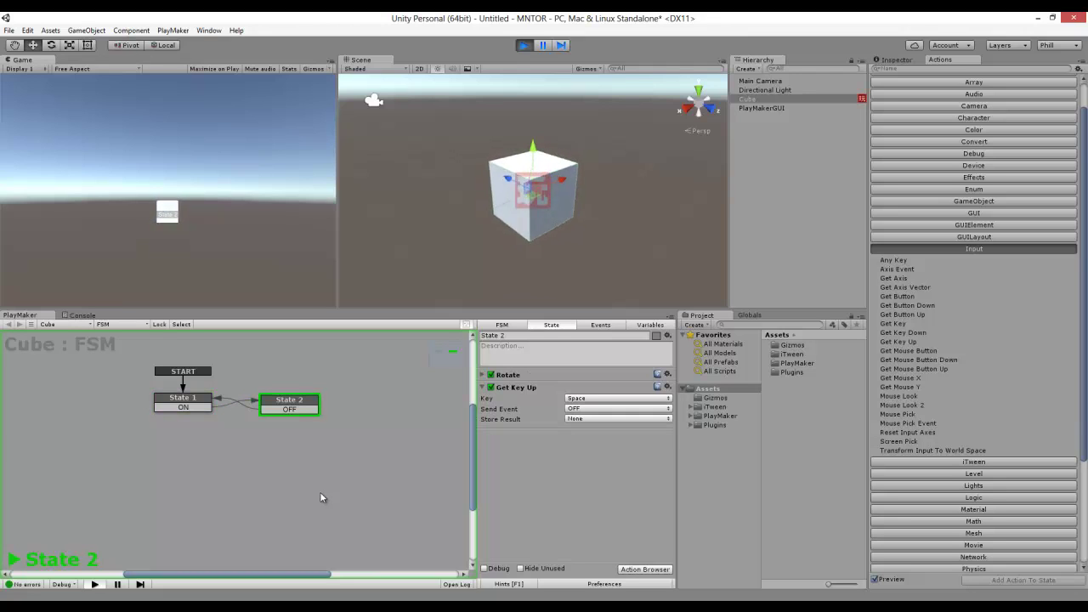
key("space")
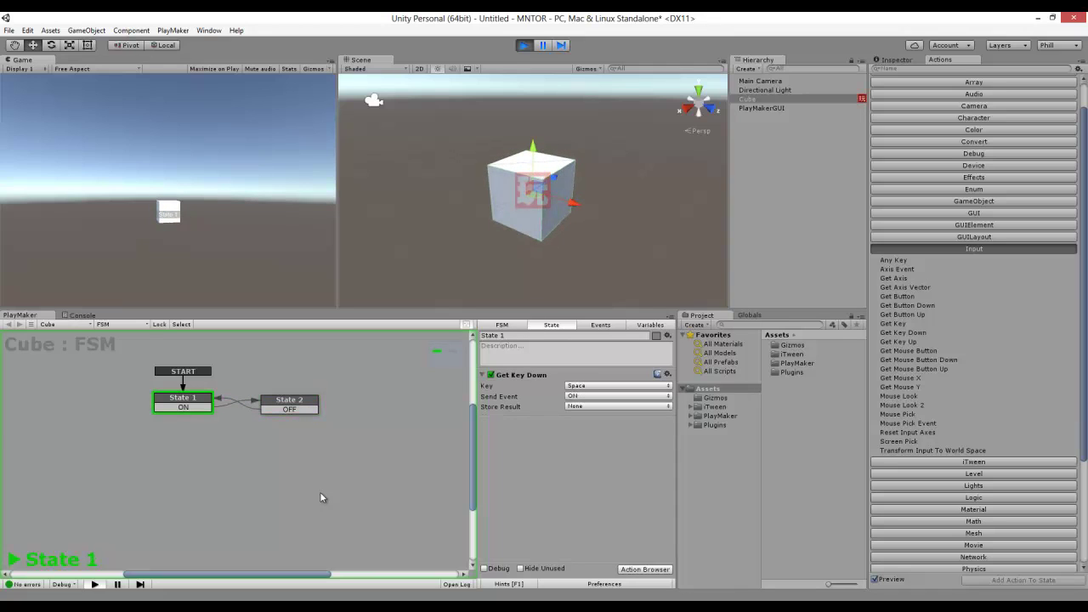
key("space")
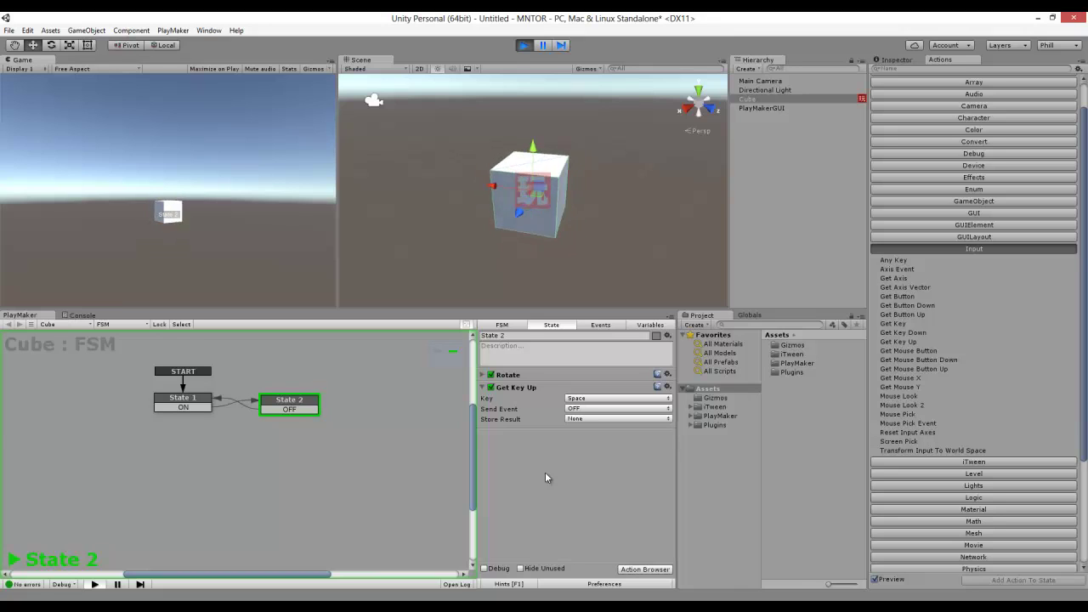
key("space")
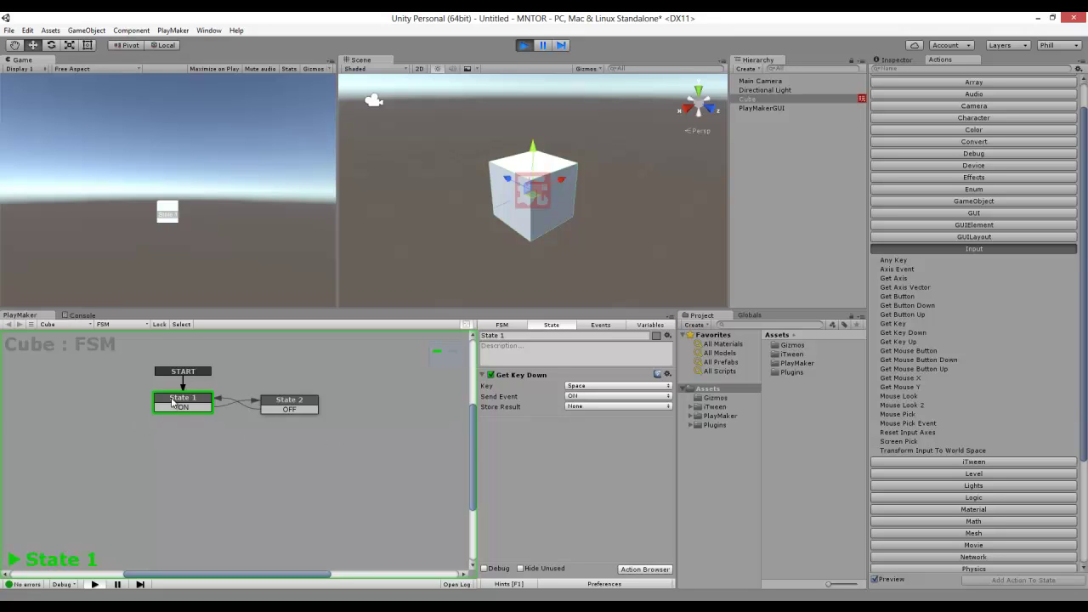
Step: Stop the test run, shift State 2 further right, select State 1, and collapse the Input category
left_click(522, 46)
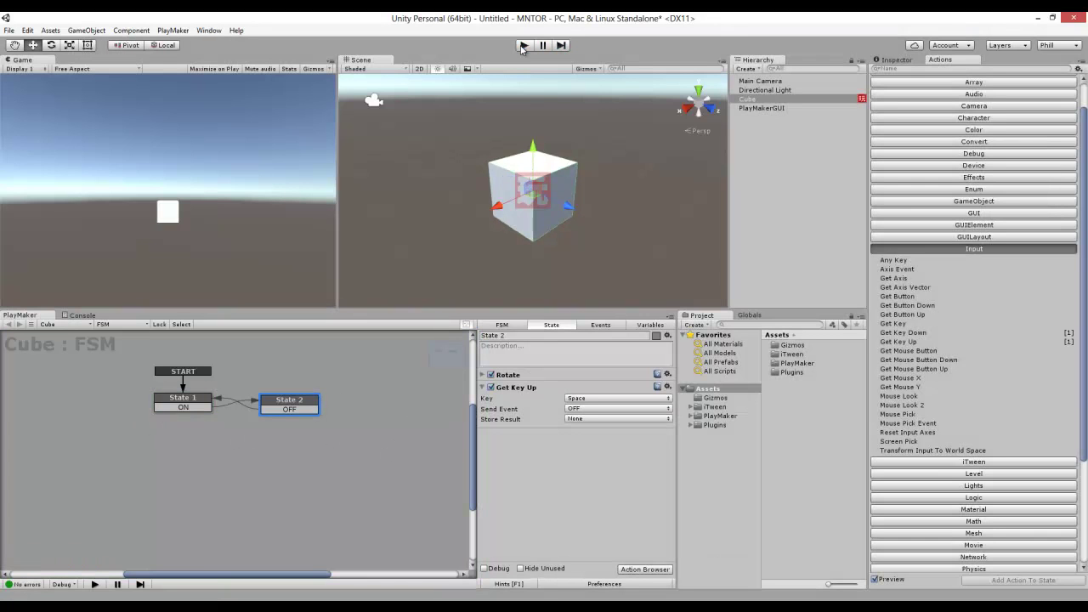
left_click(183, 400)
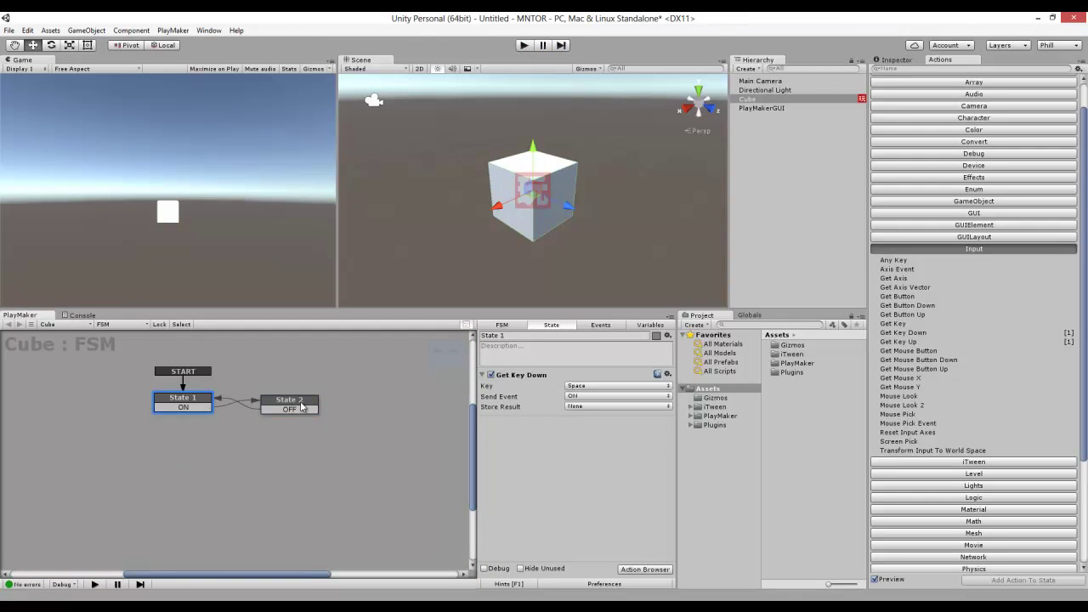
left_click_drag(289, 401, 316, 400)
left_click(196, 403)
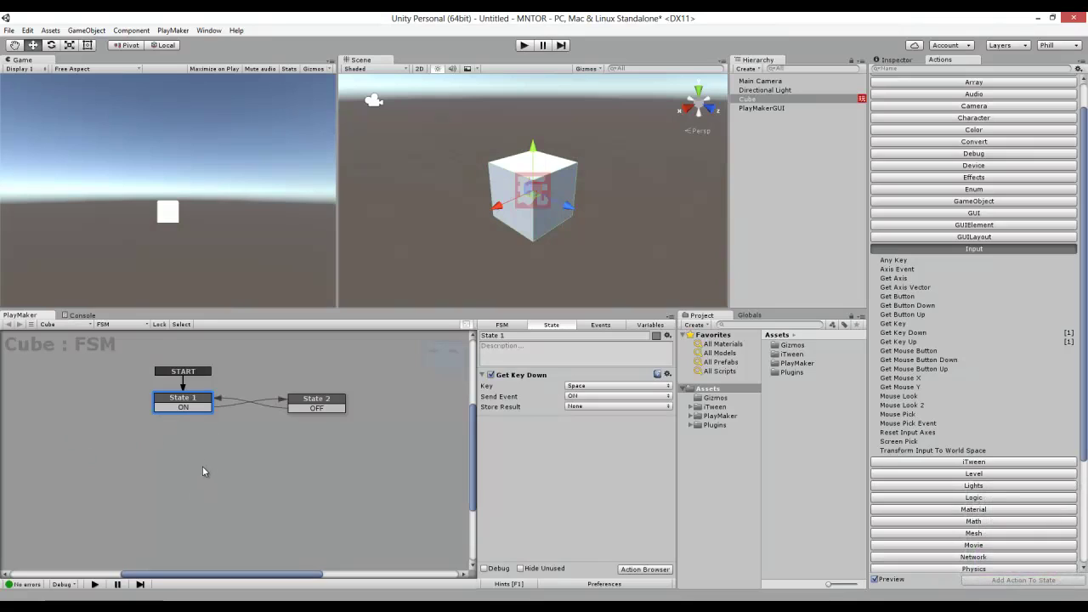
left_click(902, 249)
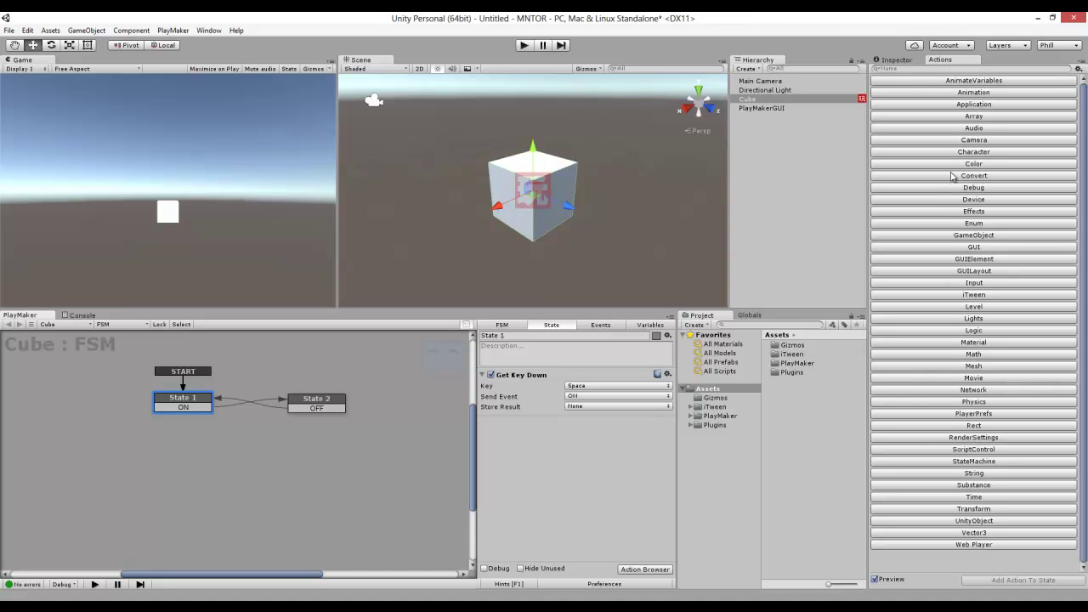
Step: Add a Set Material Color action to State 1 that colours the cube red
left_click(970, 342)
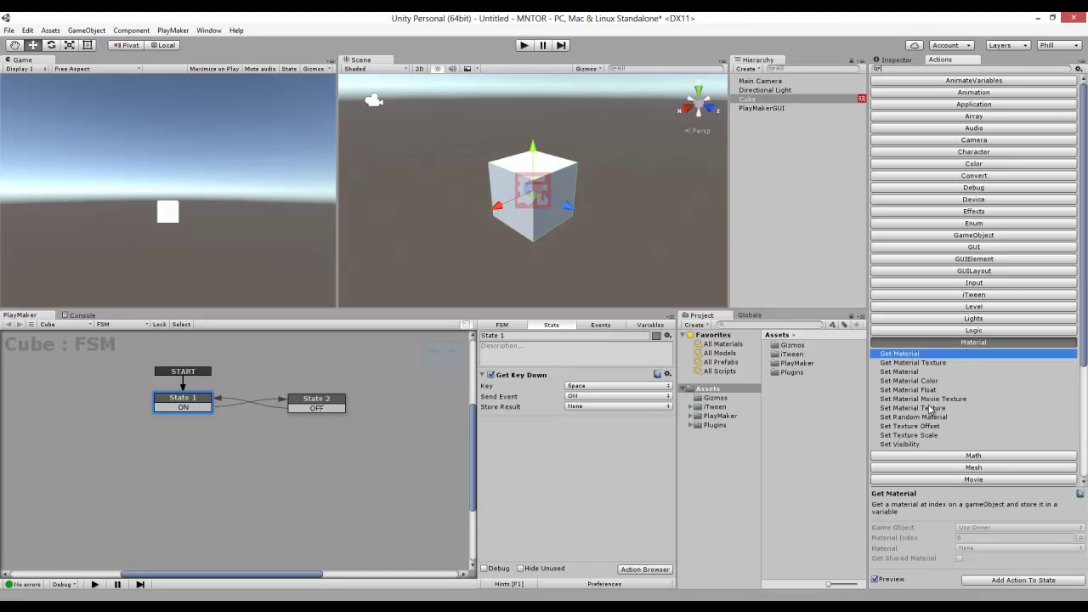
left_click(904, 381)
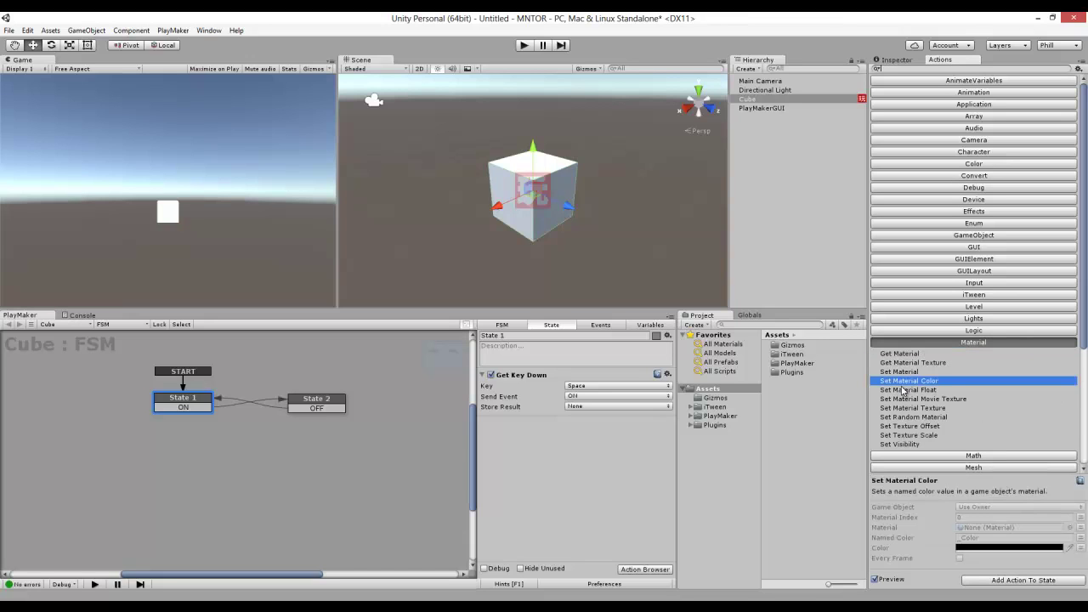
left_click_drag(904, 381, 619, 447)
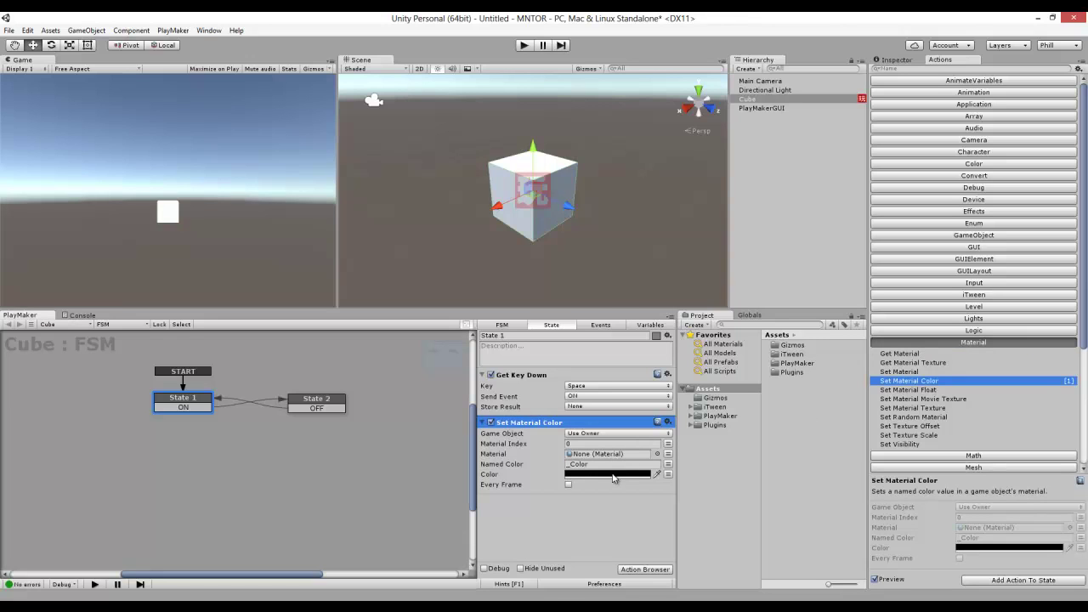
left_click(614, 478)
left_click(582, 129)
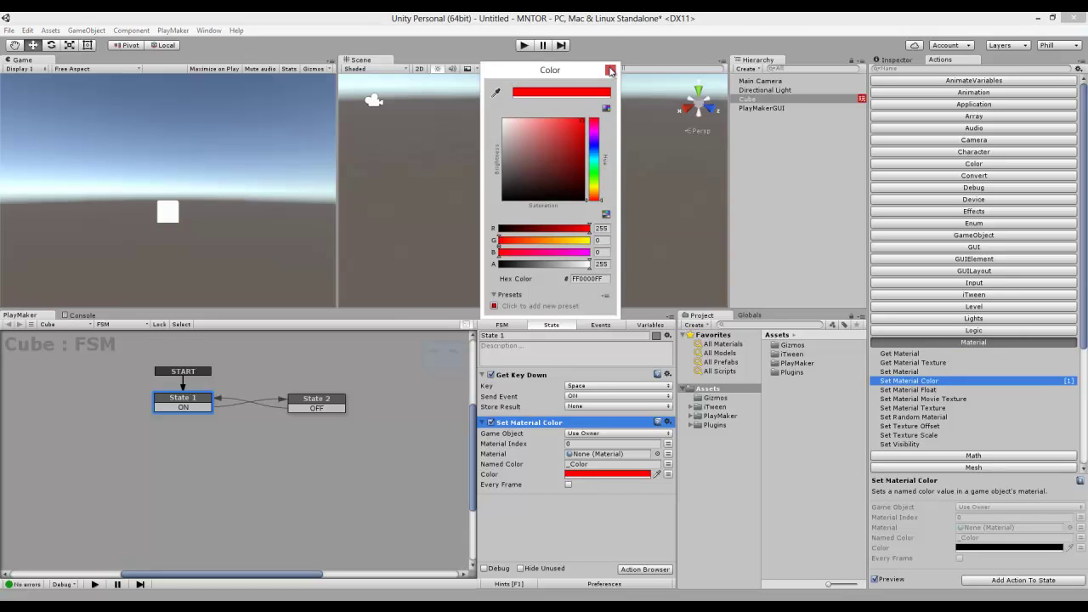
left_click(610, 70)
Step: Add a Set Material Color action in bright green to State 2, then start play mode
left_click(299, 408)
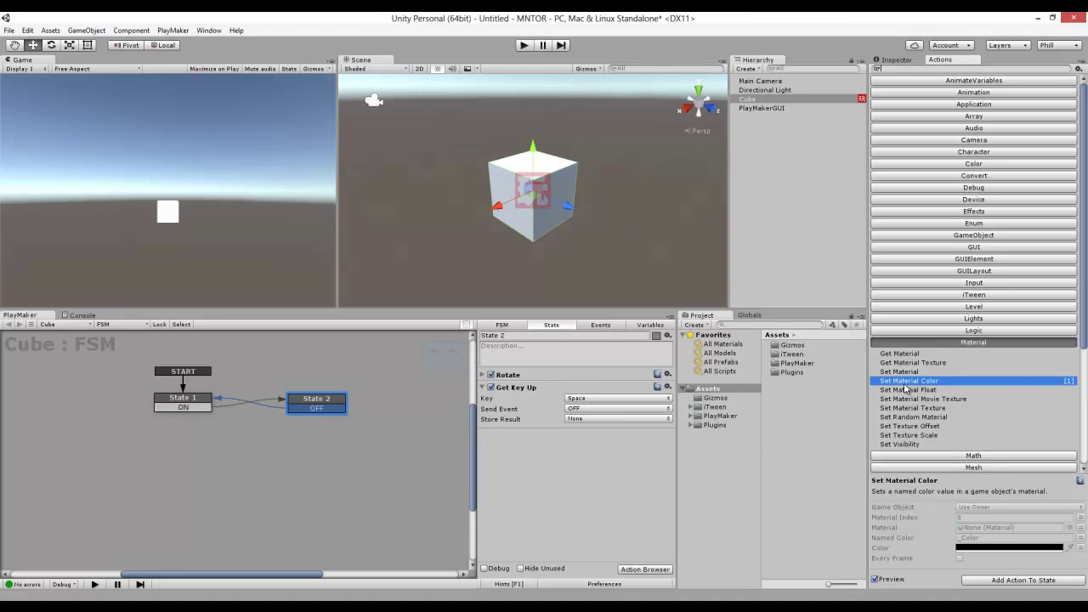
mouse_move(908, 381)
left_mouse_down()
mouse_move(538, 401)
mouse_move(549, 375)
left_mouse_up()
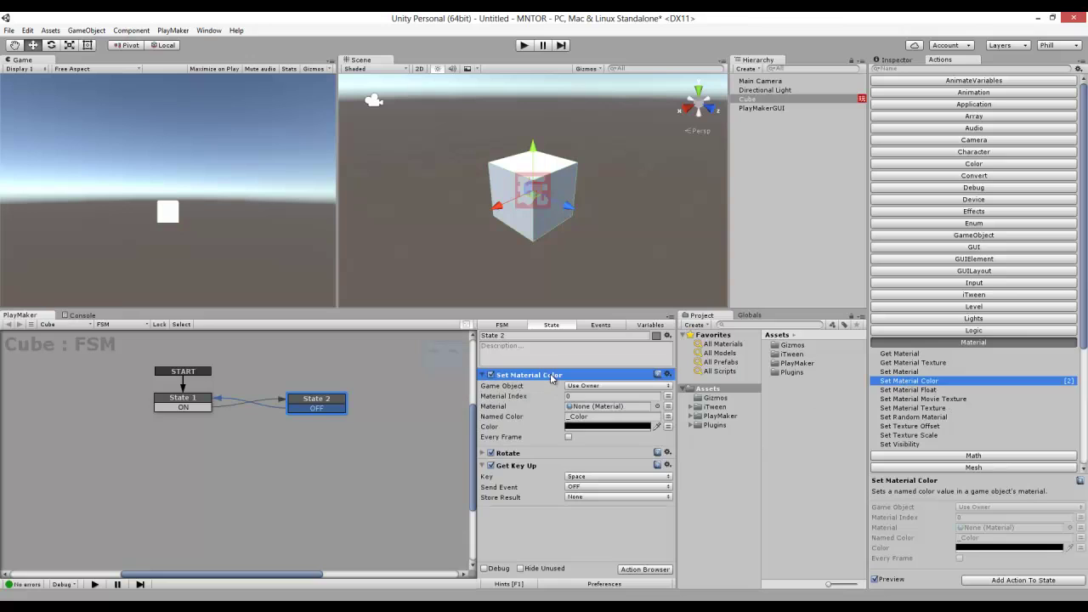
left_click(606, 426)
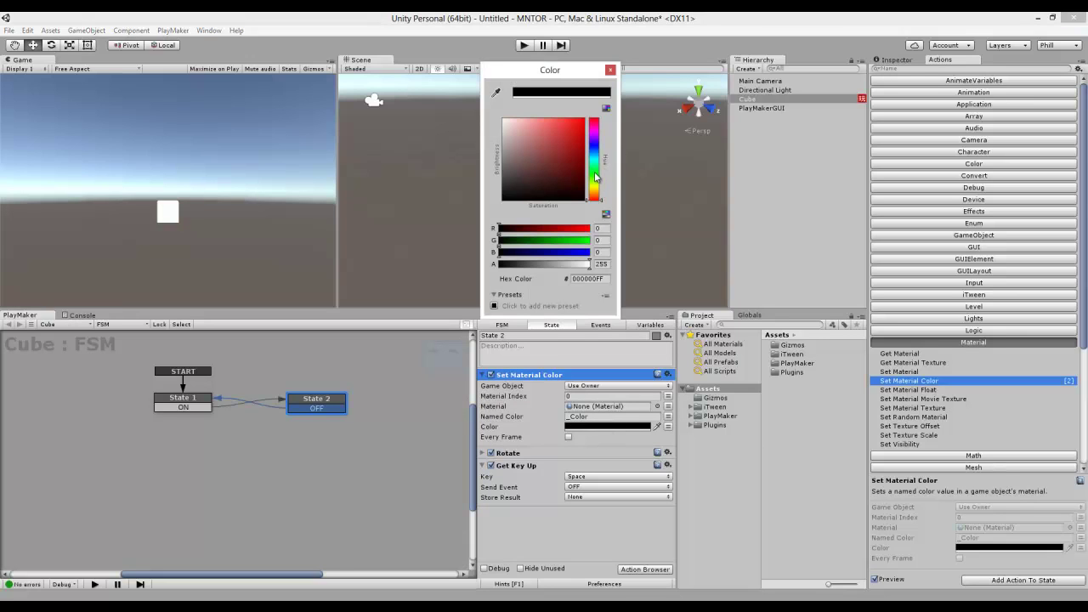
left_click_drag(594, 179, 595, 176)
left_click_drag(562, 137, 583, 120)
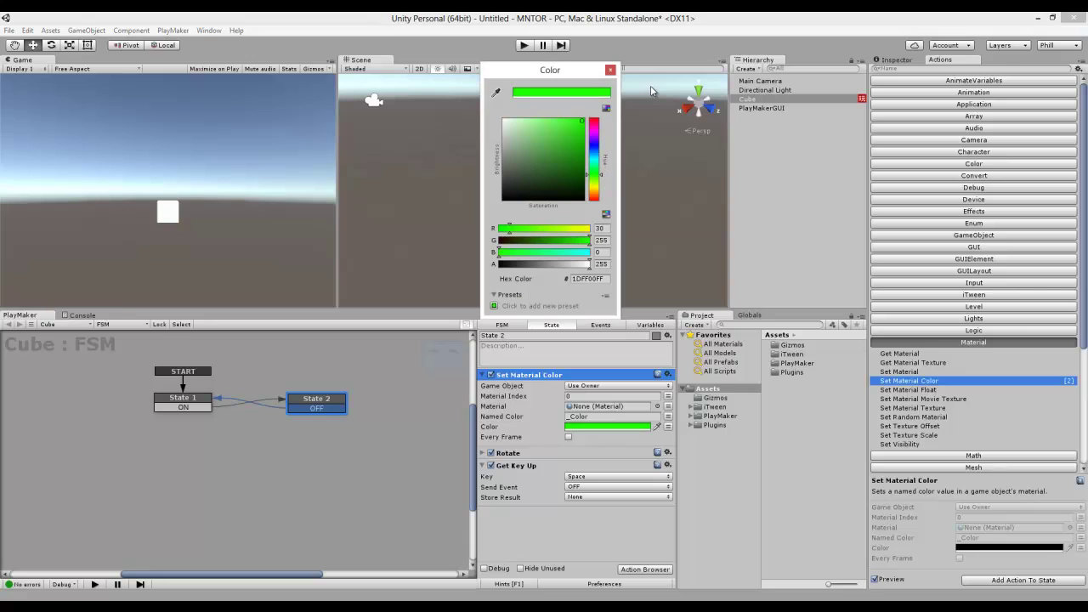
left_click(611, 70)
left_click(306, 486)
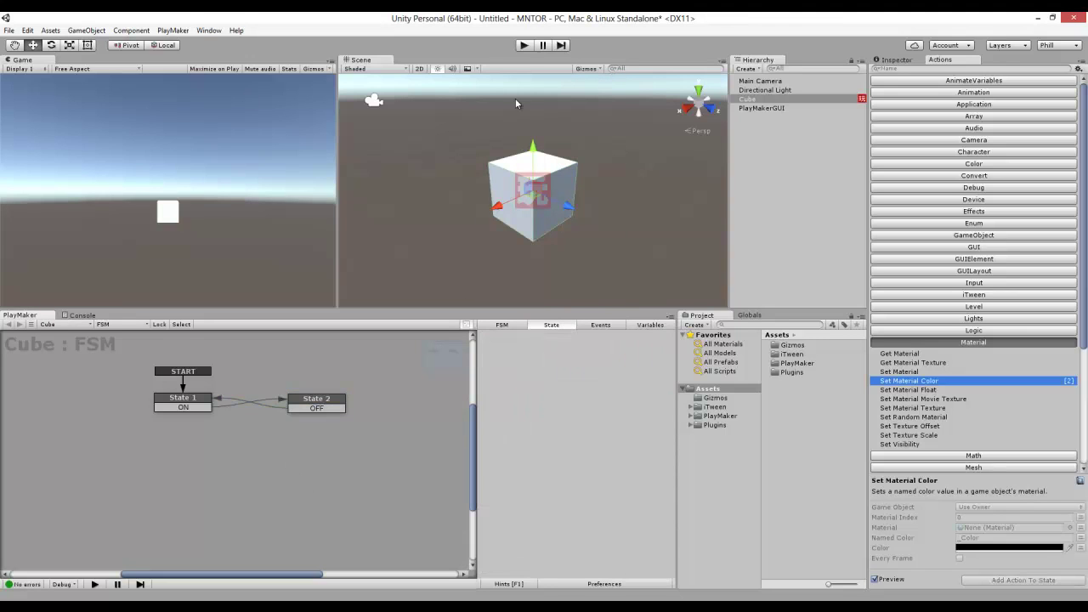
left_click(524, 46)
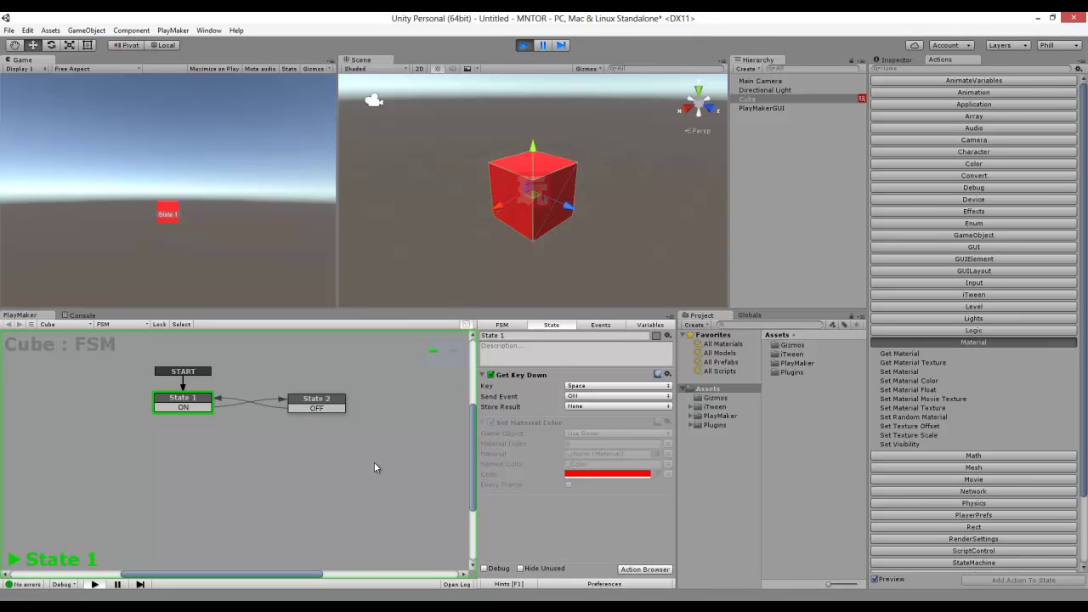
Step: Toggle the FSM to State 2 and back to State 1 with Space, then stop play mode
key("space")
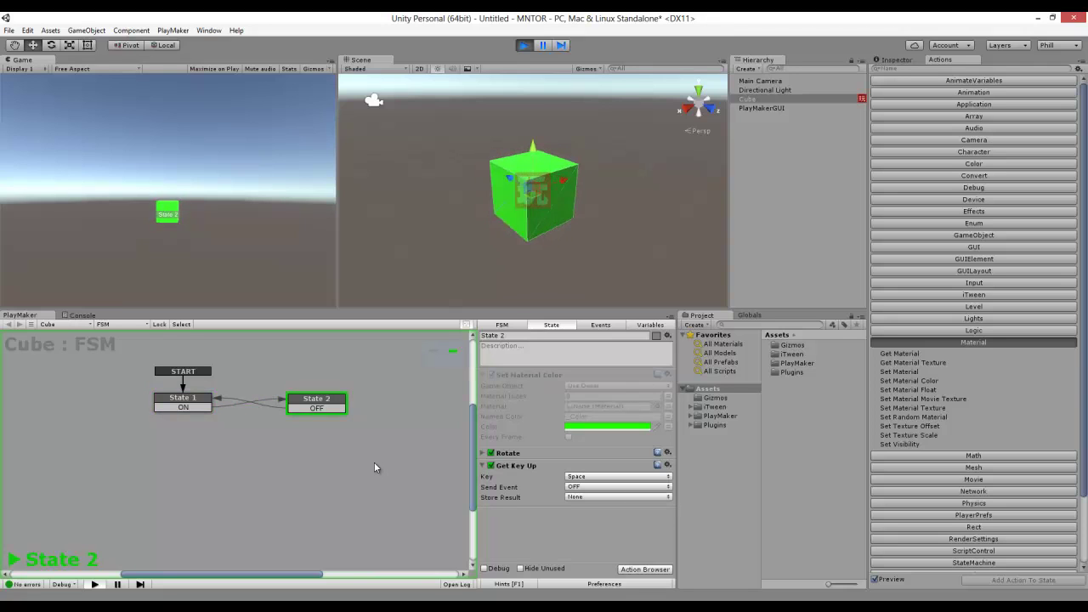
key("space")
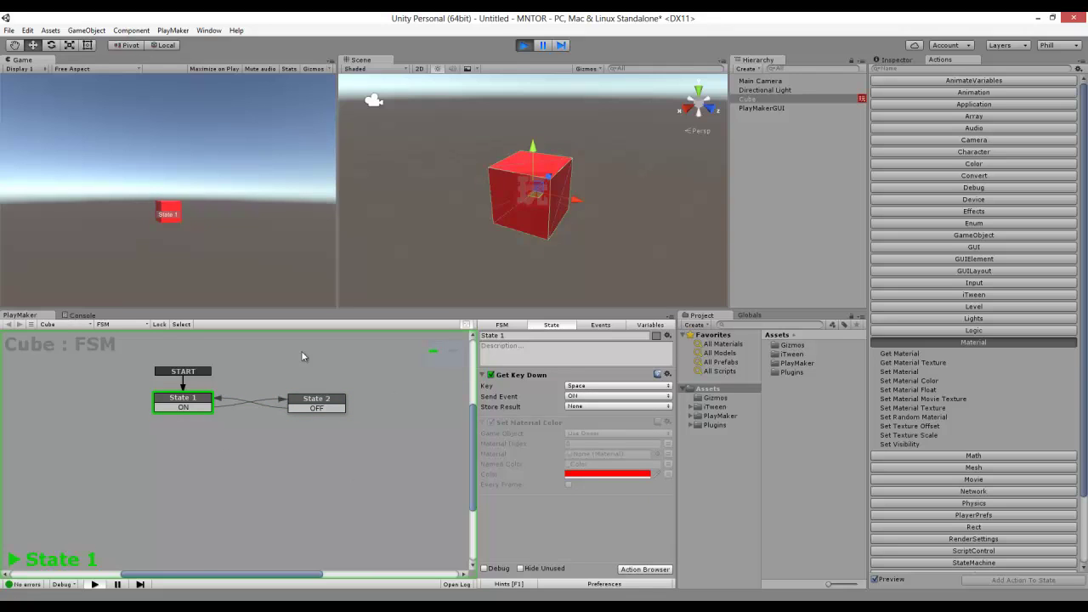
middle_click_drag(274, 479, 240, 490)
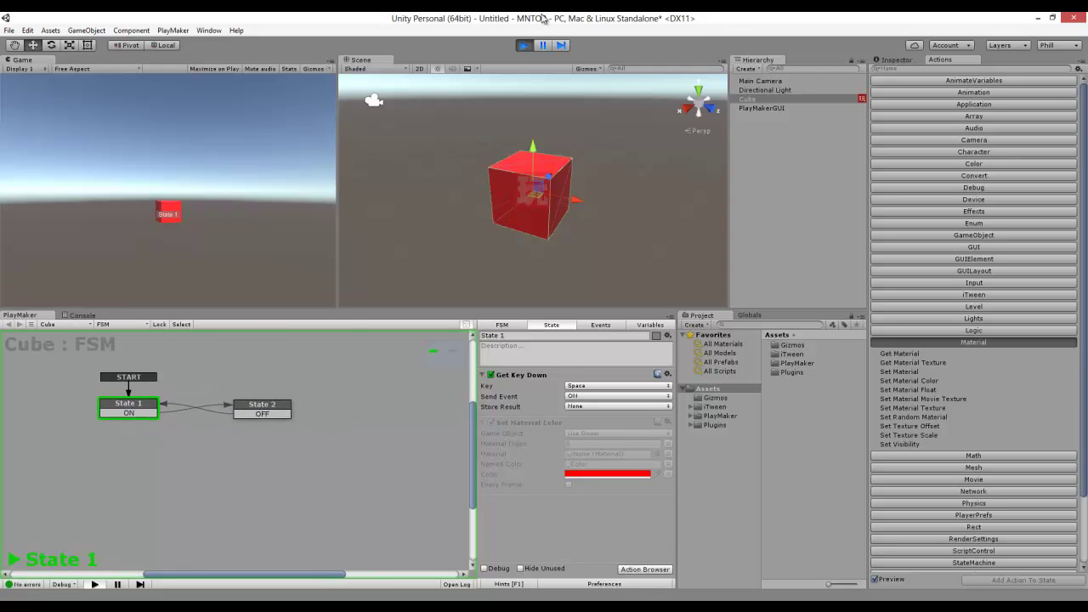
left_click(524, 45)
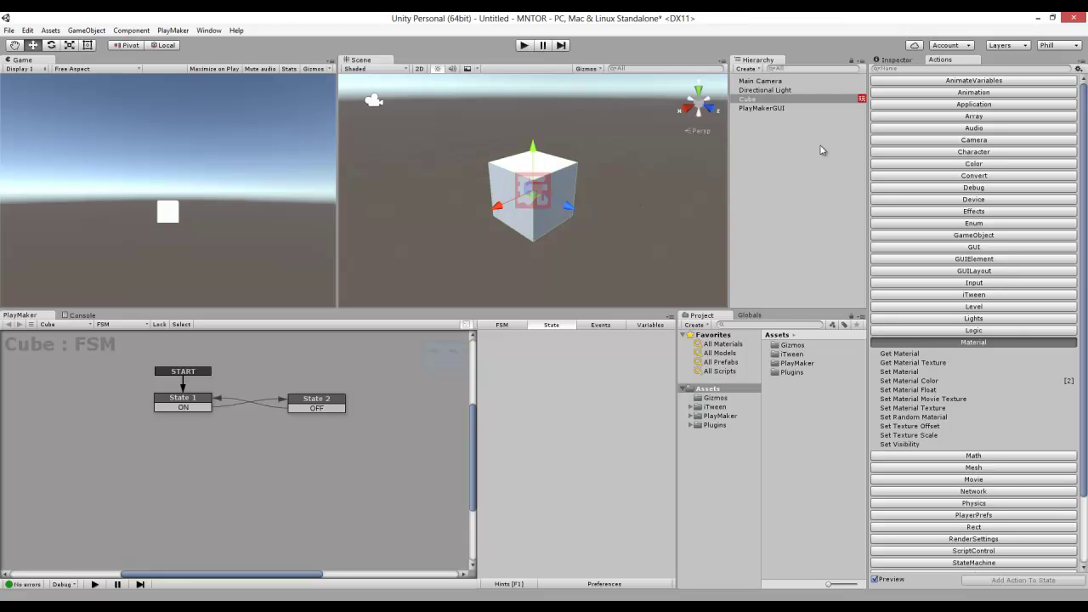
Step: Create a Capsule 3D object and move it left of the cube along the X axis
left_click(785, 139)
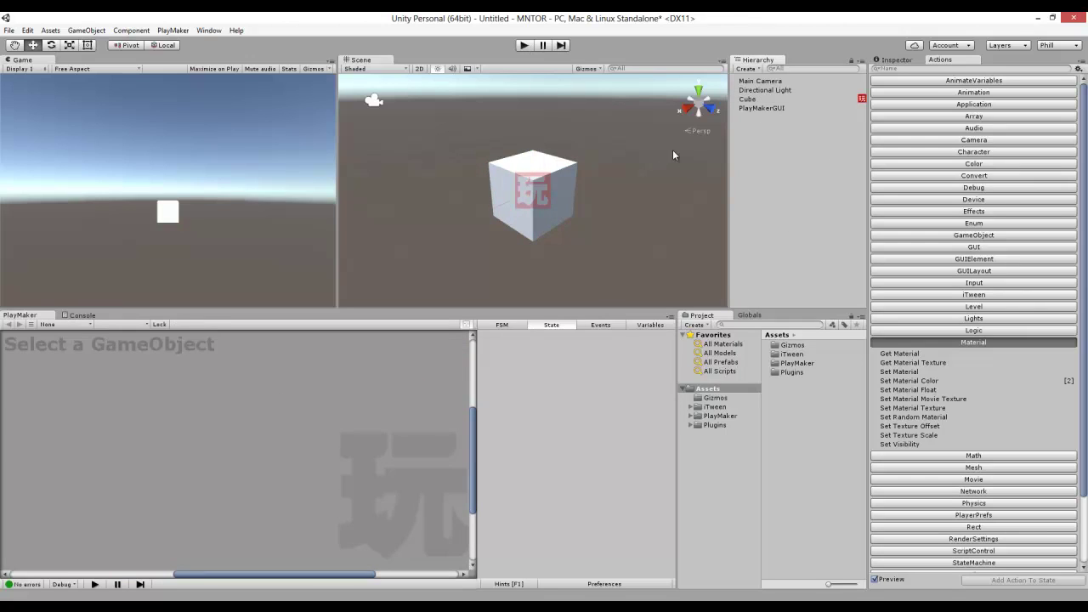
left_click(749, 68)
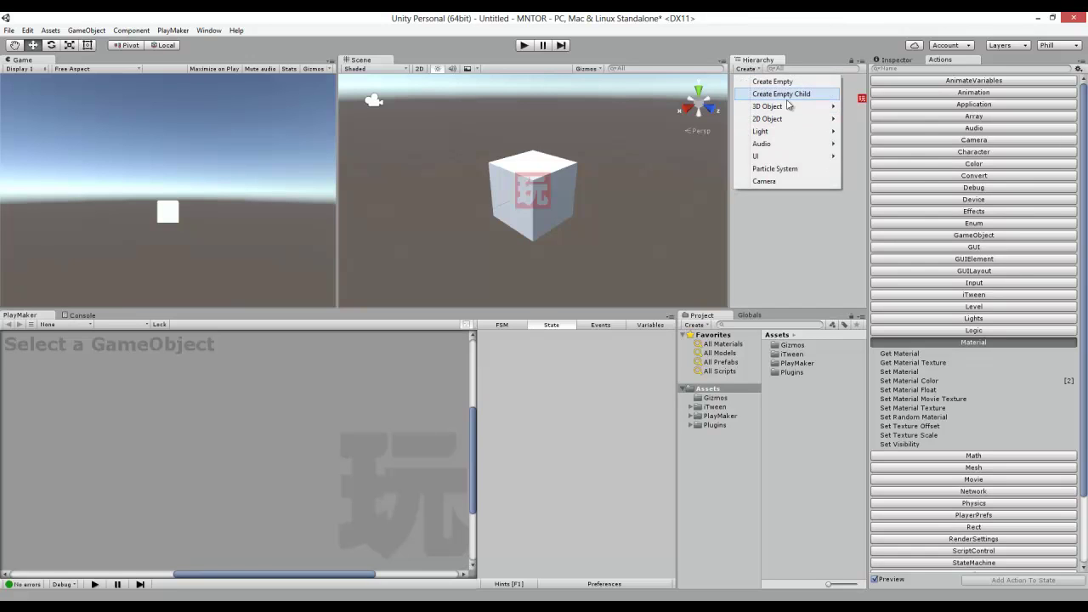
mouse_move(789, 107)
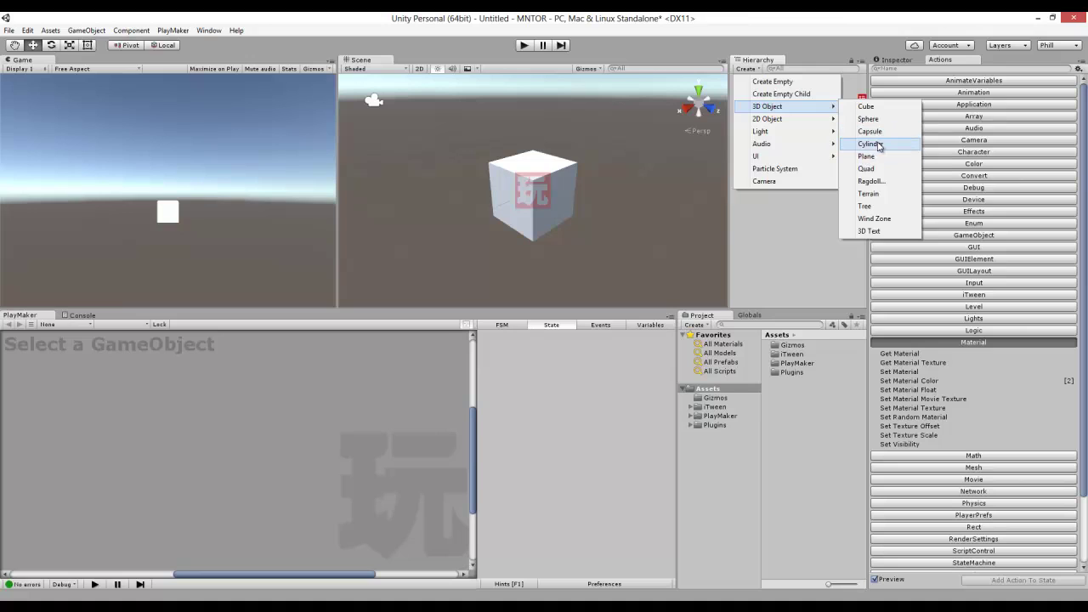
left_click(874, 132)
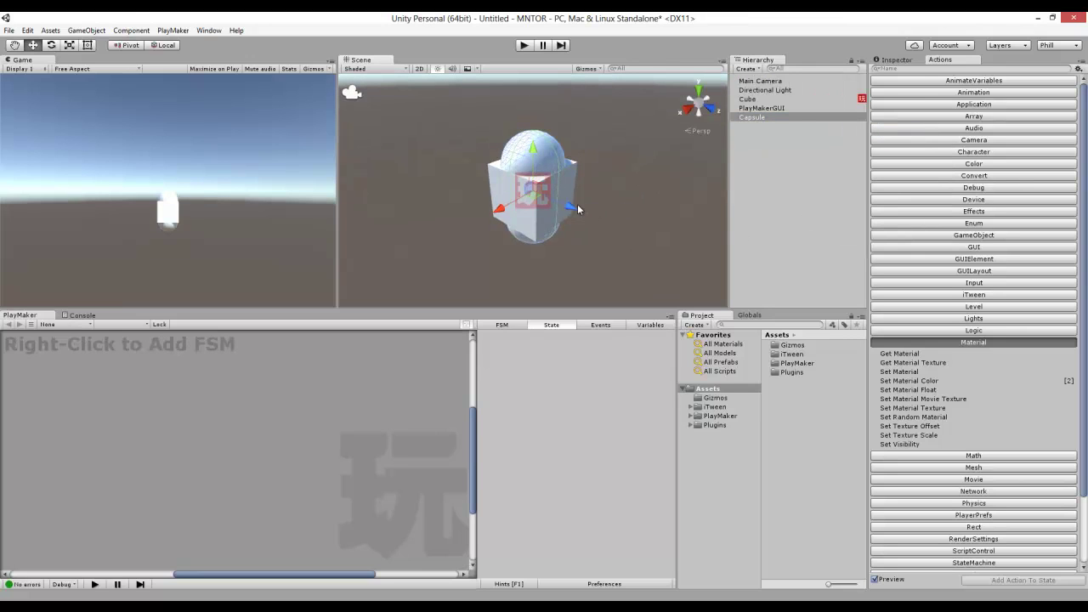
mouse_move(574, 211)
left_mouse_down()
mouse_move(503, 211)
mouse_move(563, 210)
left_mouse_up()
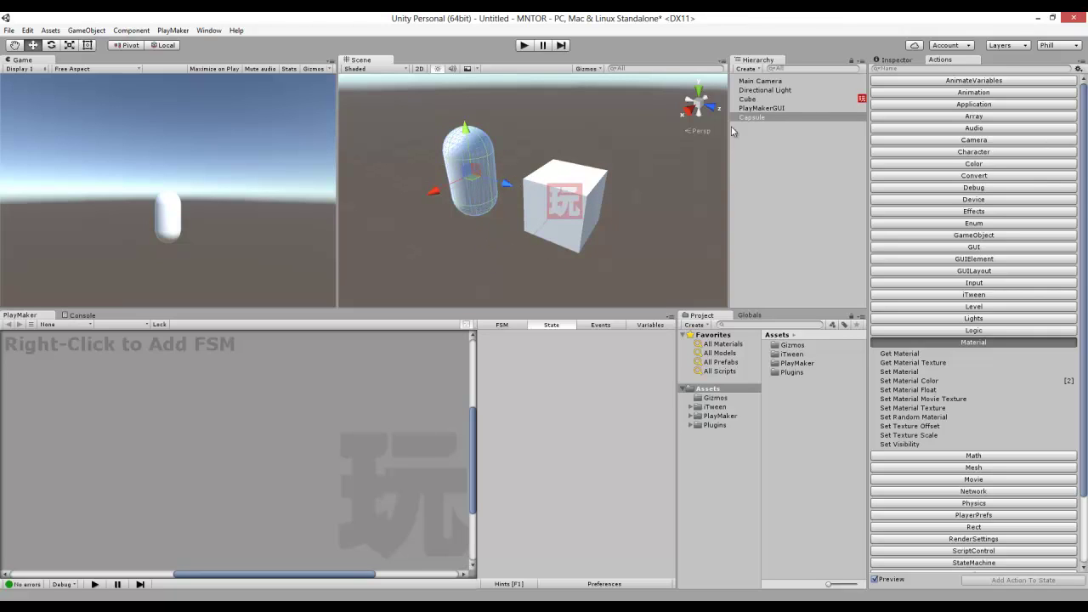
Step: Select the cube's State 1, collapse its actions, and add another Set Material Color action
left_click(595, 195)
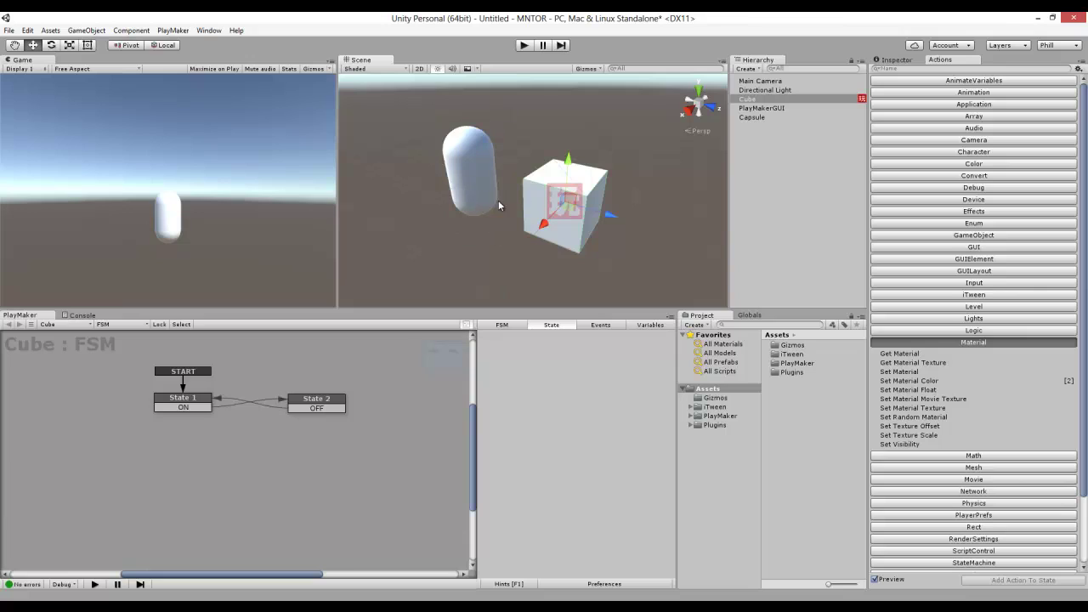
left_click(205, 403)
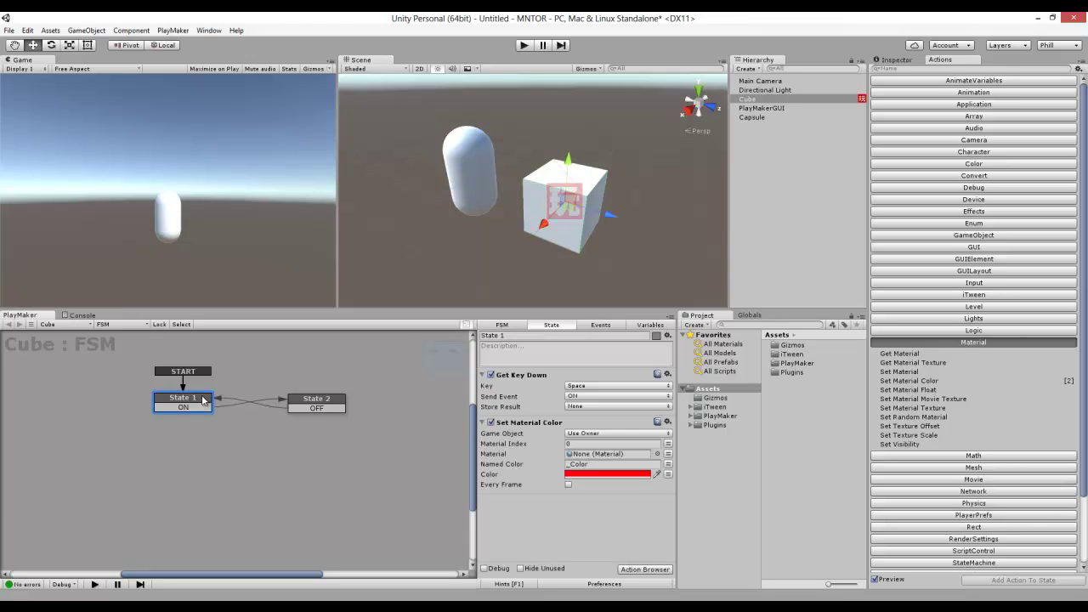
left_click(481, 375)
left_click(482, 388)
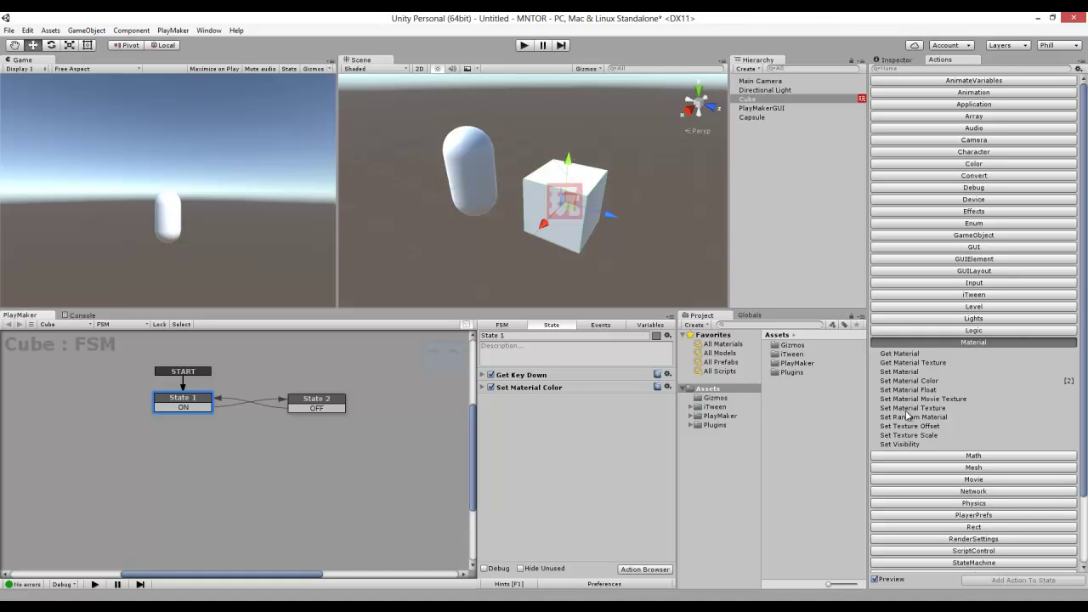
double_click(902, 382)
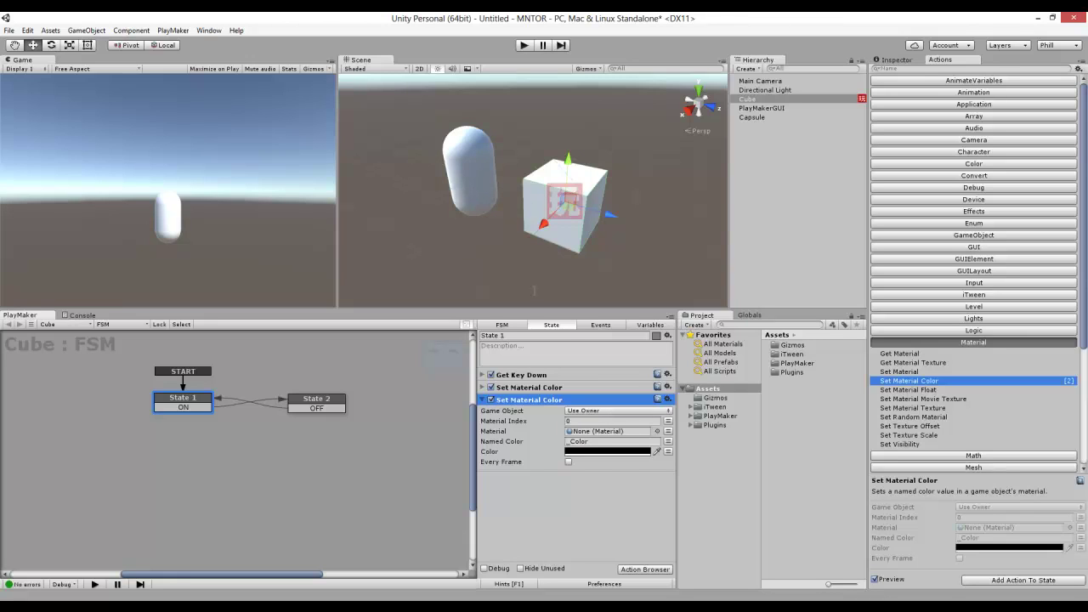
Step: Target that action at the Capsule with magenta colour D100FF, then start play mode
left_click(600, 411)
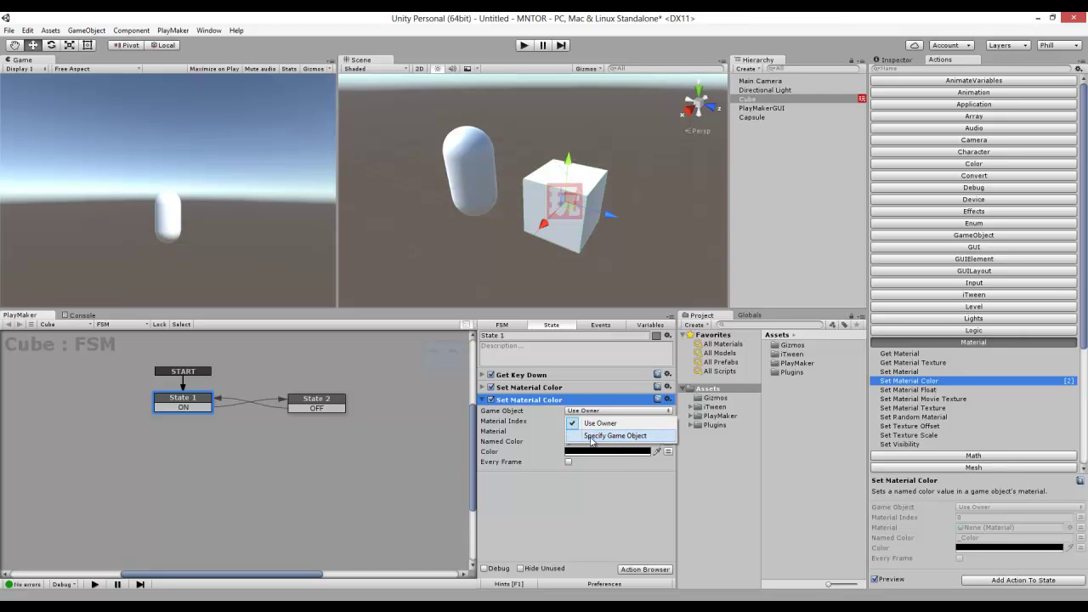
left_click(655, 438)
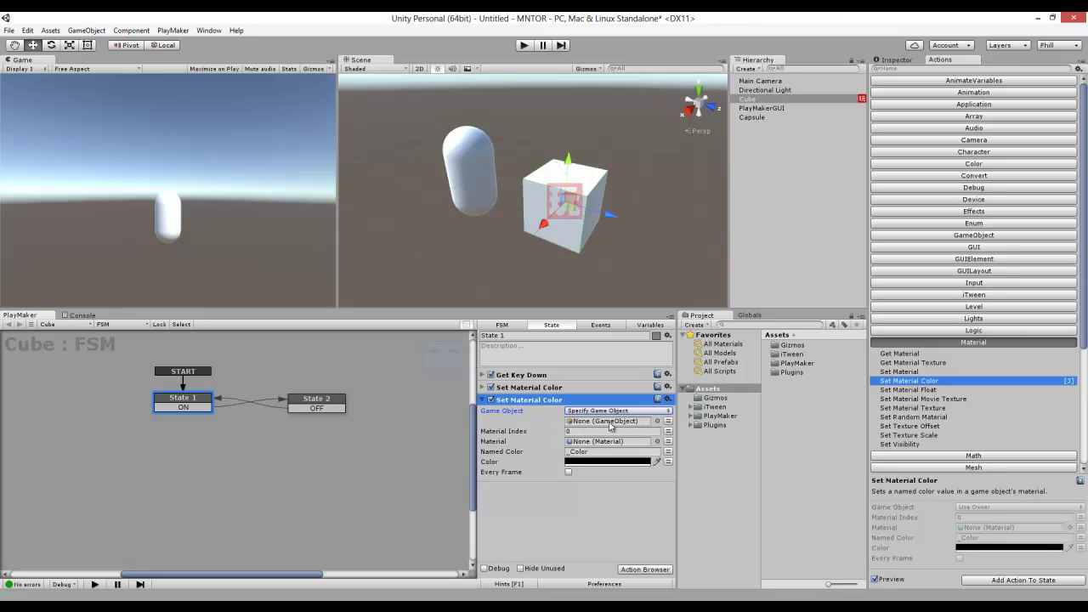
left_click(750, 118)
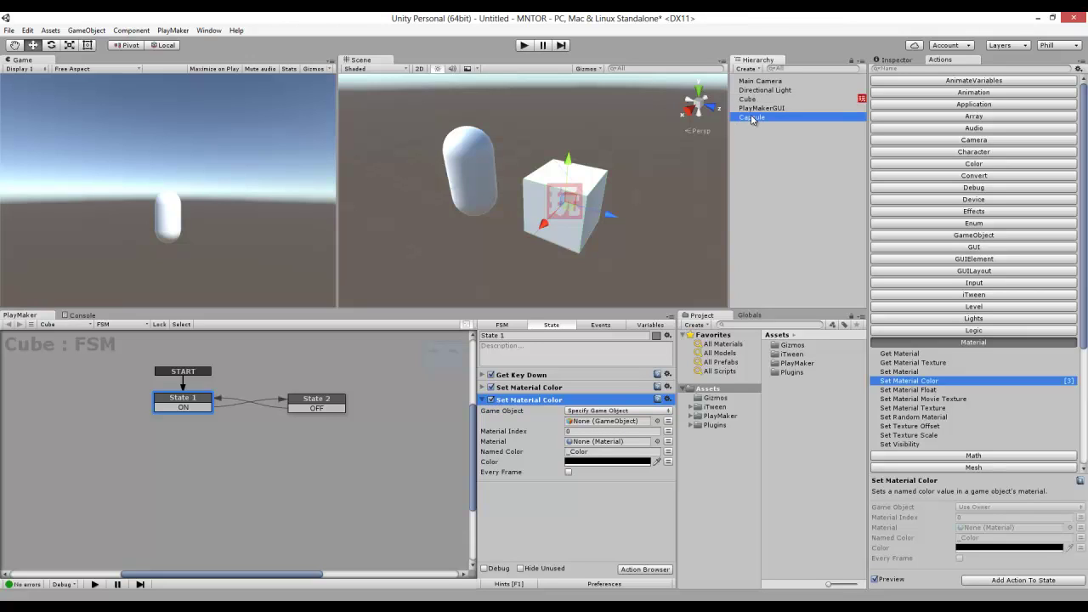
mouse_move(751, 114)
left_mouse_down()
mouse_move(630, 425)
mouse_move(620, 423)
left_mouse_up()
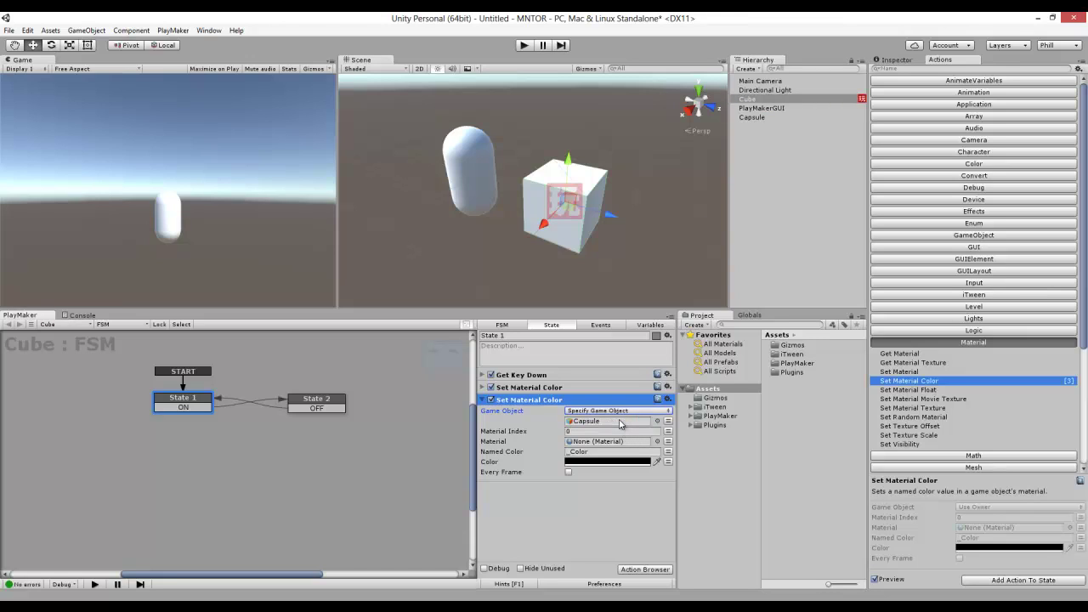
left_click(614, 466)
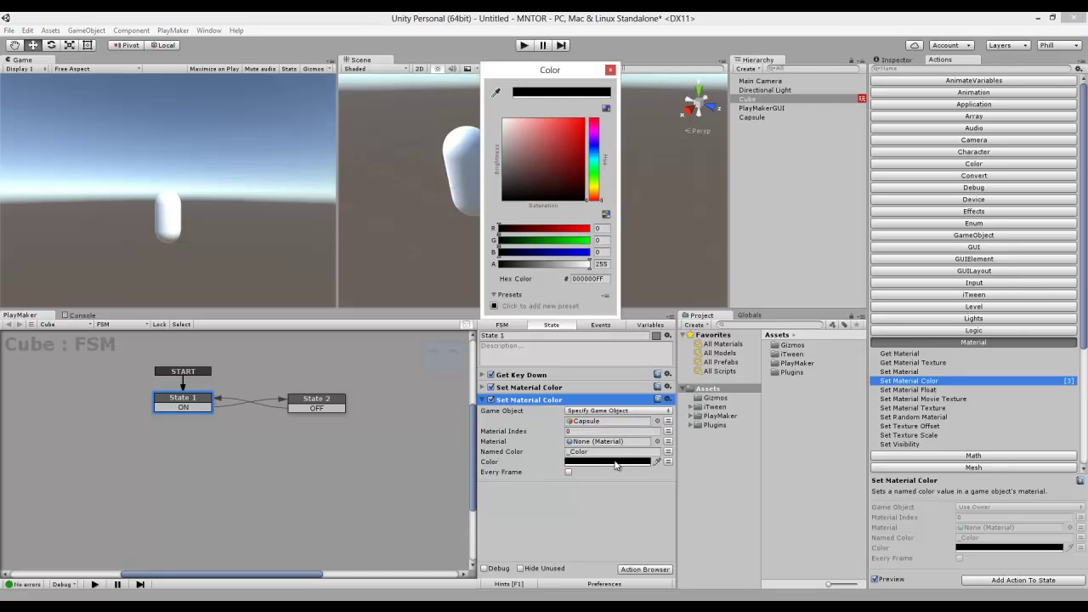
left_click(596, 139)
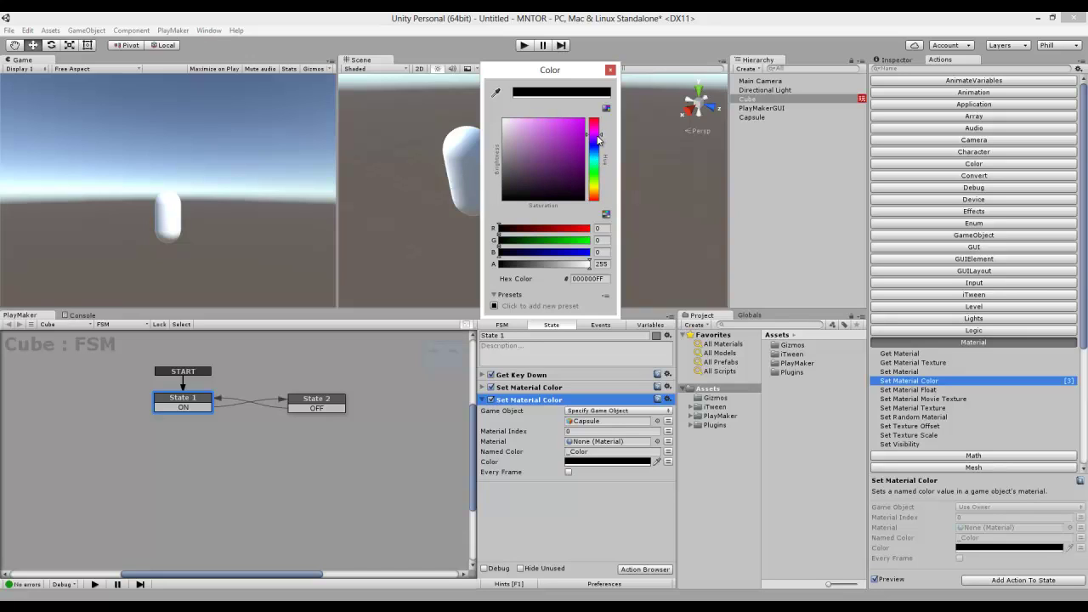
left_click_drag(578, 134, 630, 83)
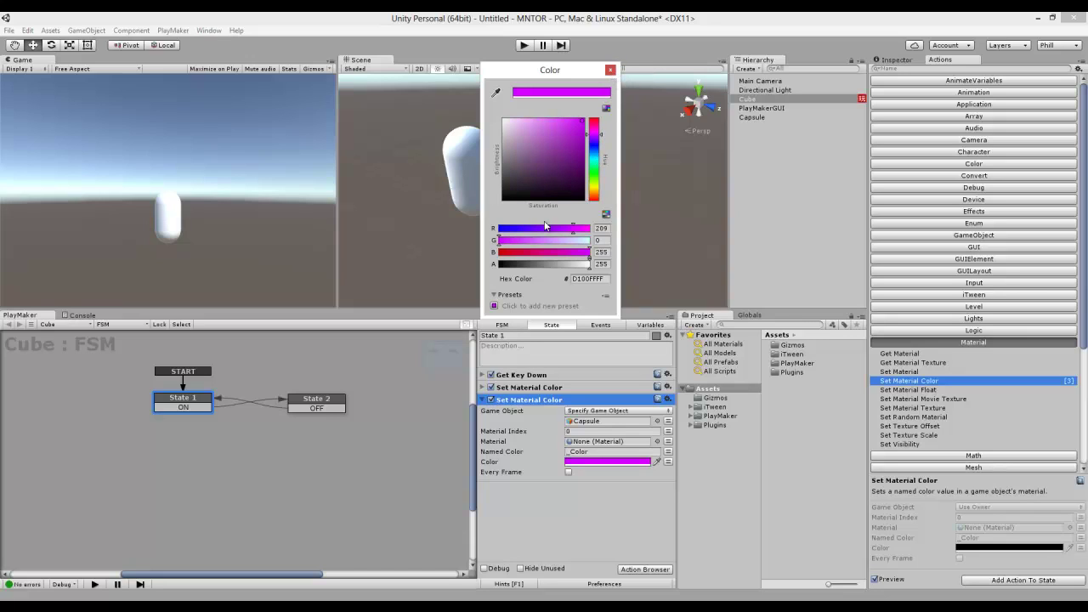
left_click(611, 71)
left_click(523, 45)
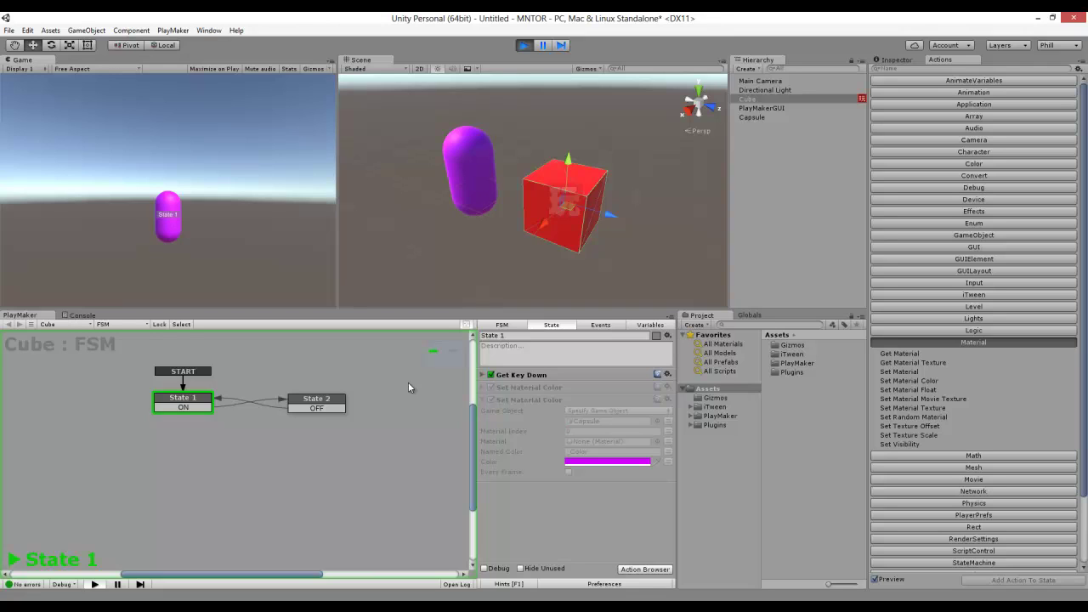
Step: Switch the FSM to State 2 with Space, then exit play mode
key("space")
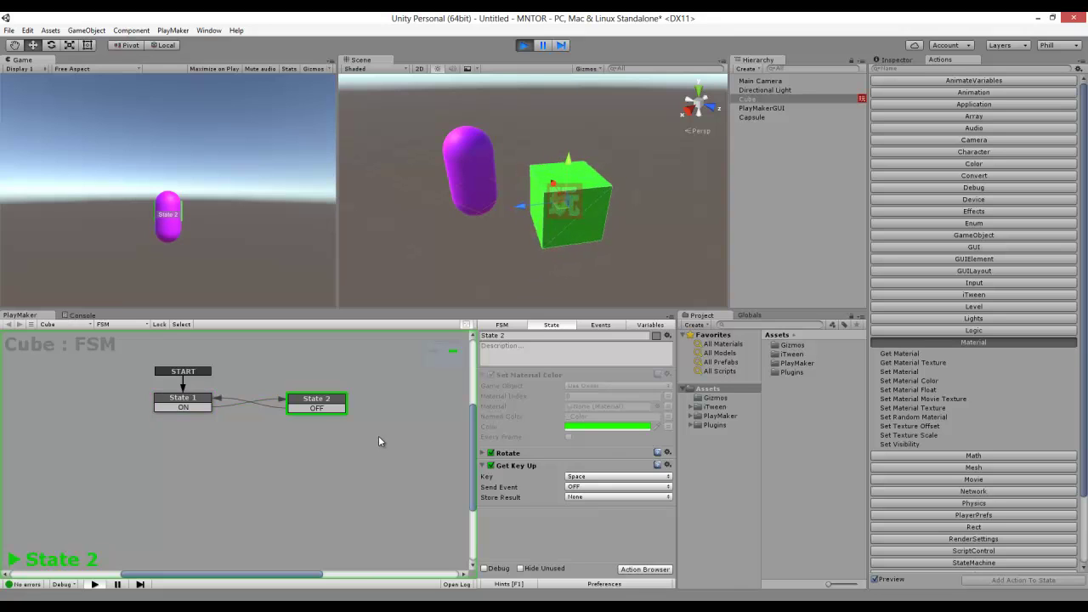
left_click(524, 47)
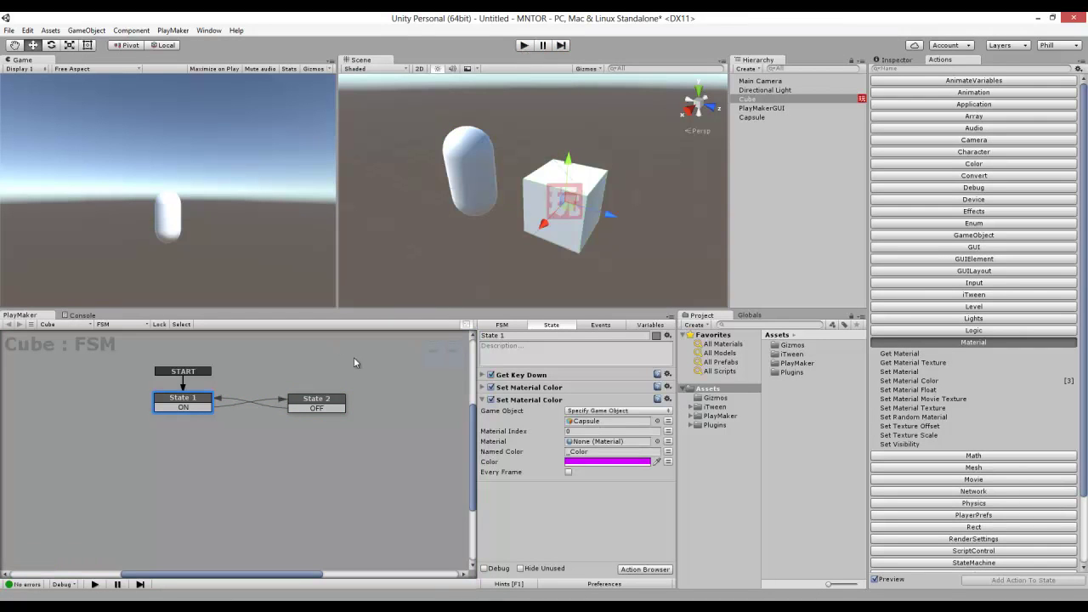
Step: Select State 2 and insert a Set Material Color action before Get Key Up
left_click(326, 399)
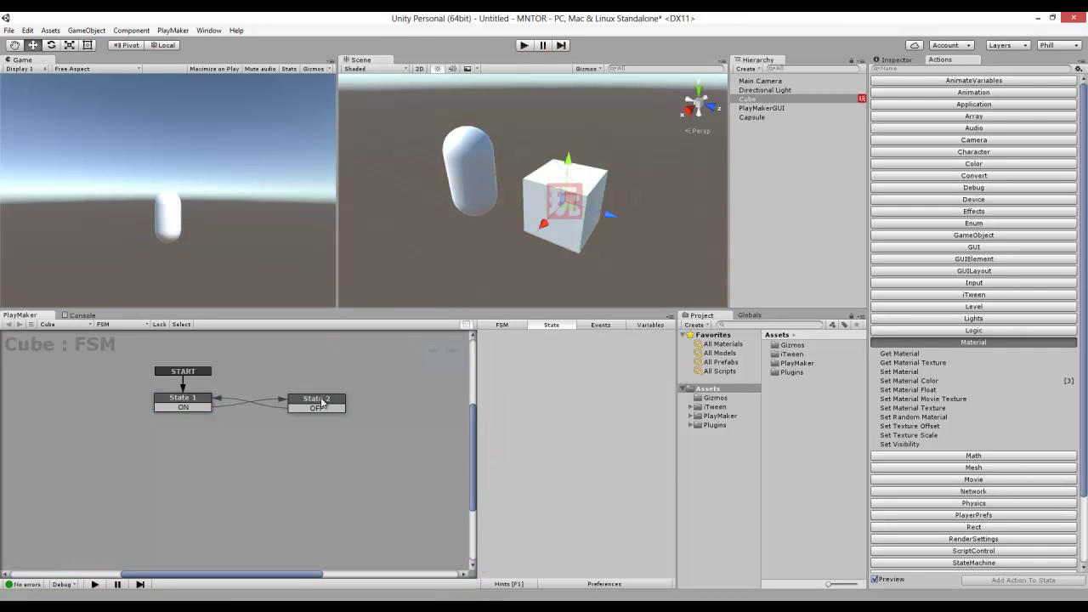
left_click_drag(346, 403, 325, 403)
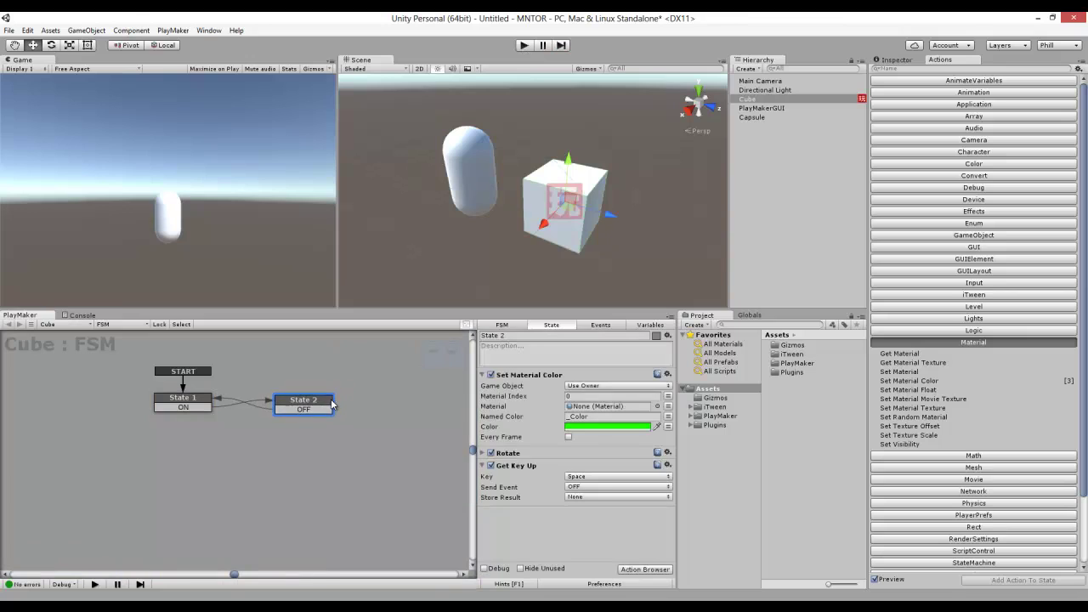
left_click(483, 375)
left_click(483, 400)
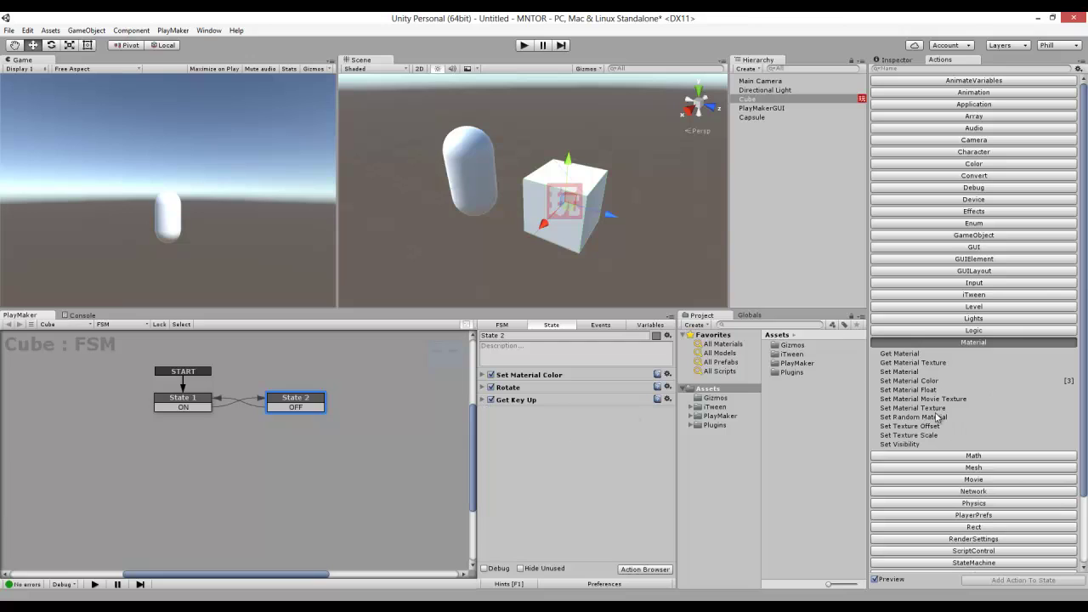
mouse_move(895, 381)
left_mouse_down()
mouse_move(848, 395)
mouse_move(542, 402)
left_mouse_up()
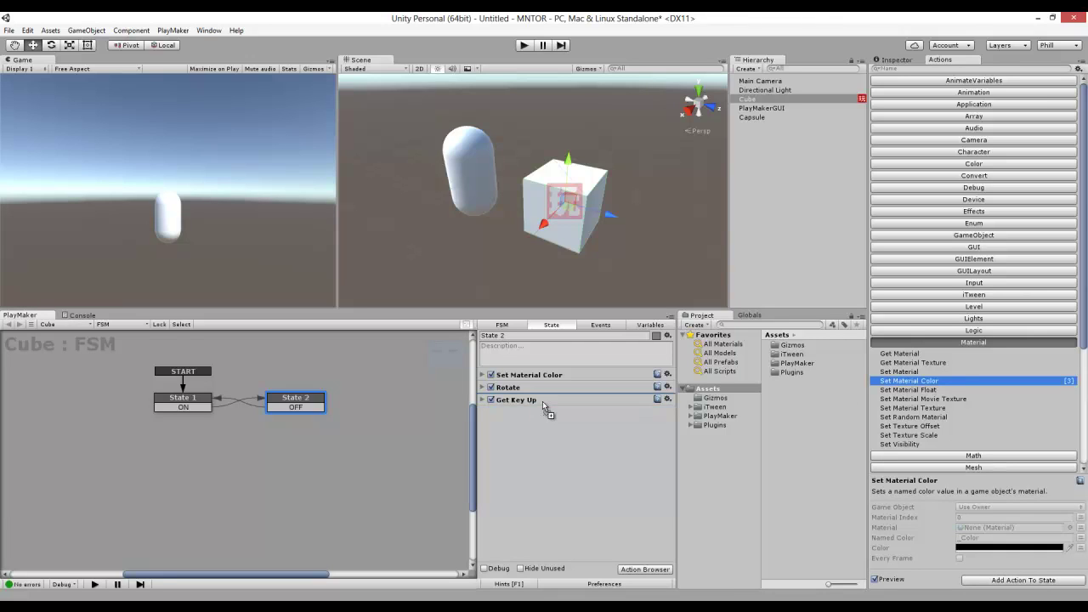
left_click_drag(543, 402, 535, 397)
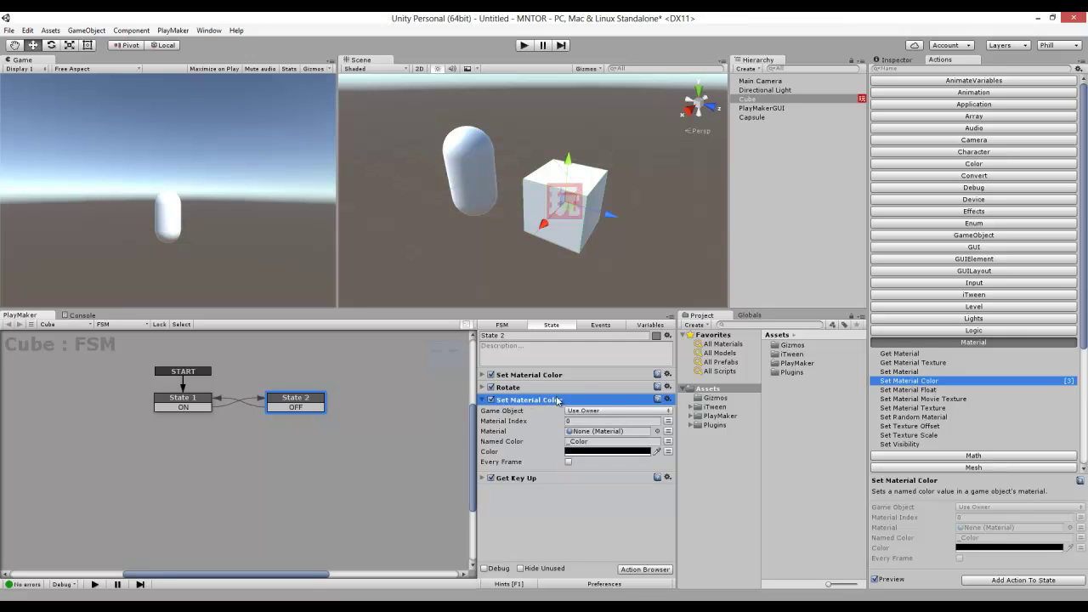
Step: Point the new action at the Capsule and set its colour to bright cyan 00CAFF
left_click(604, 411)
left_click(617, 441)
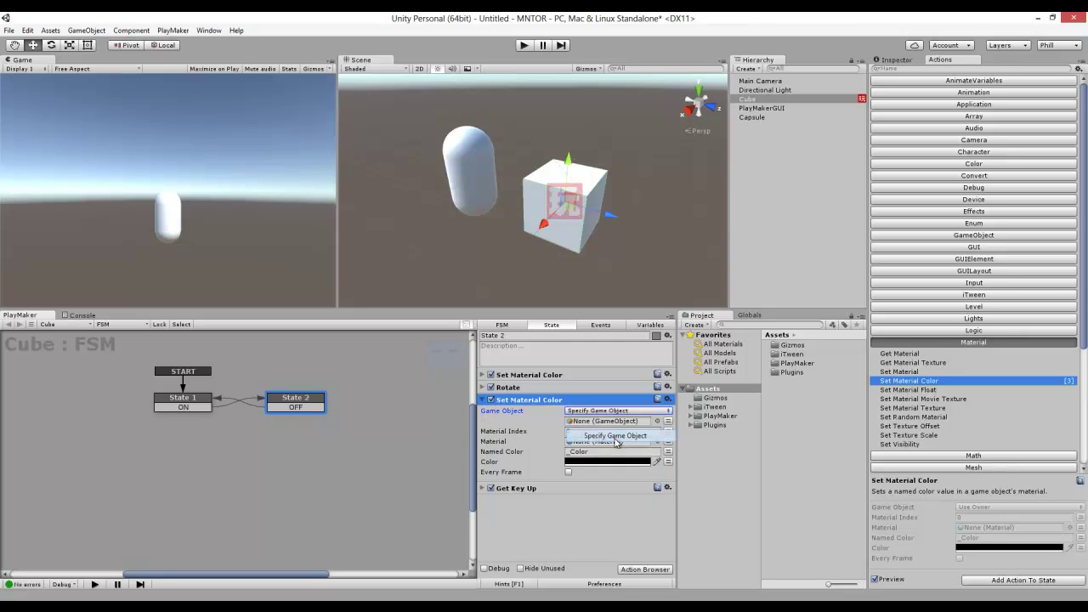
left_click_drag(748, 118, 604, 422)
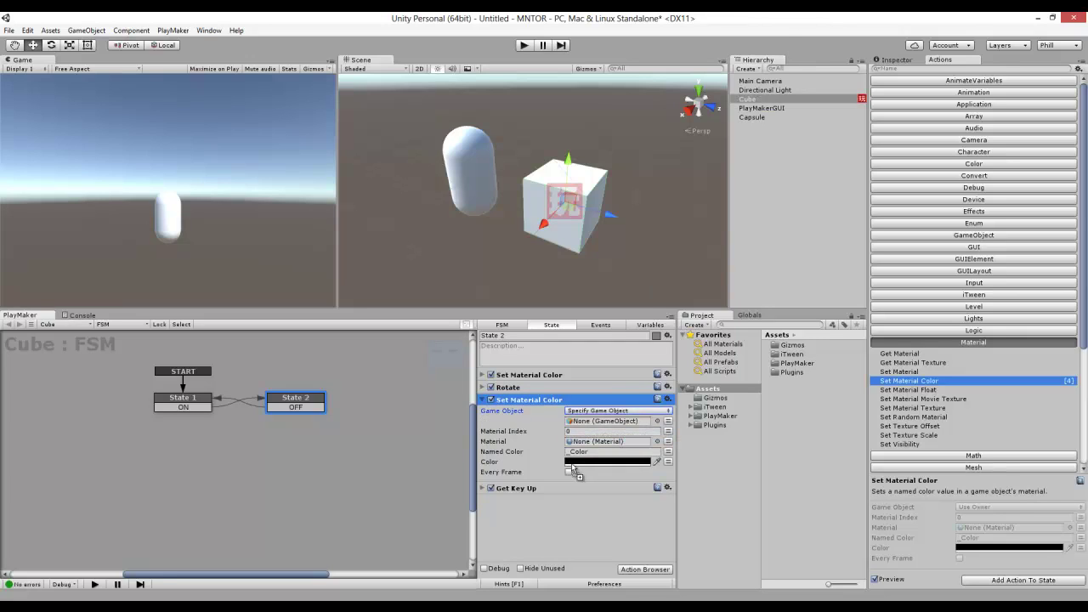
left_click(610, 463)
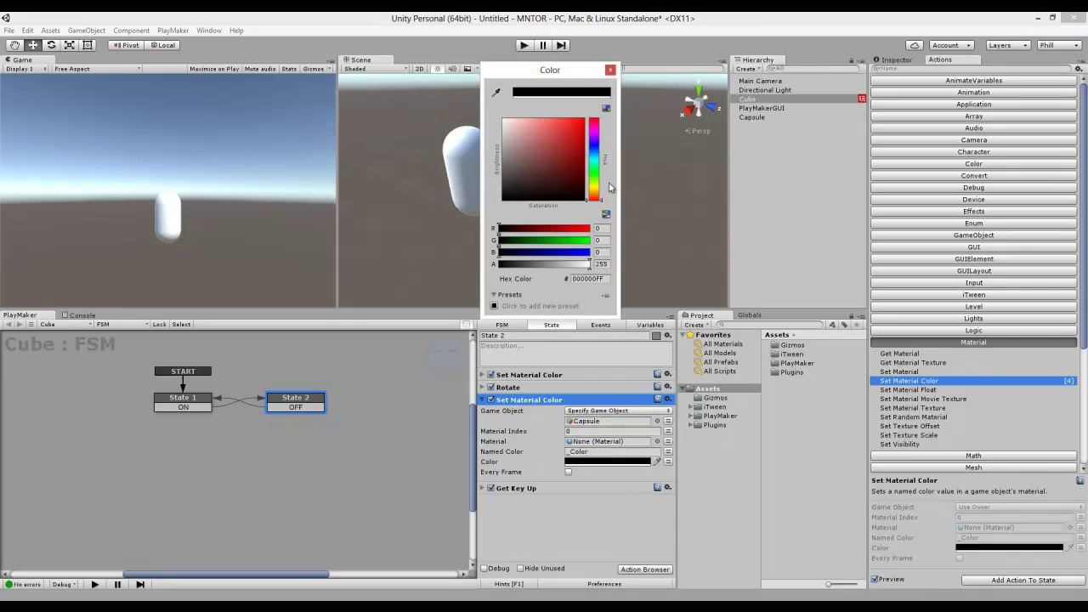
left_click_drag(594, 169, 594, 161)
left_click(578, 125)
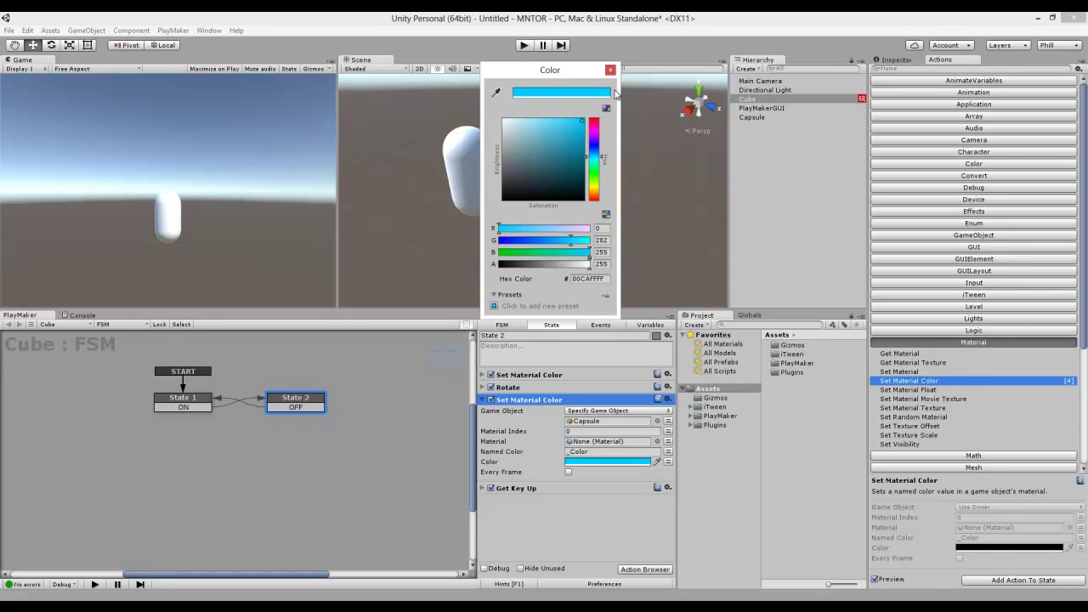
left_click(611, 70)
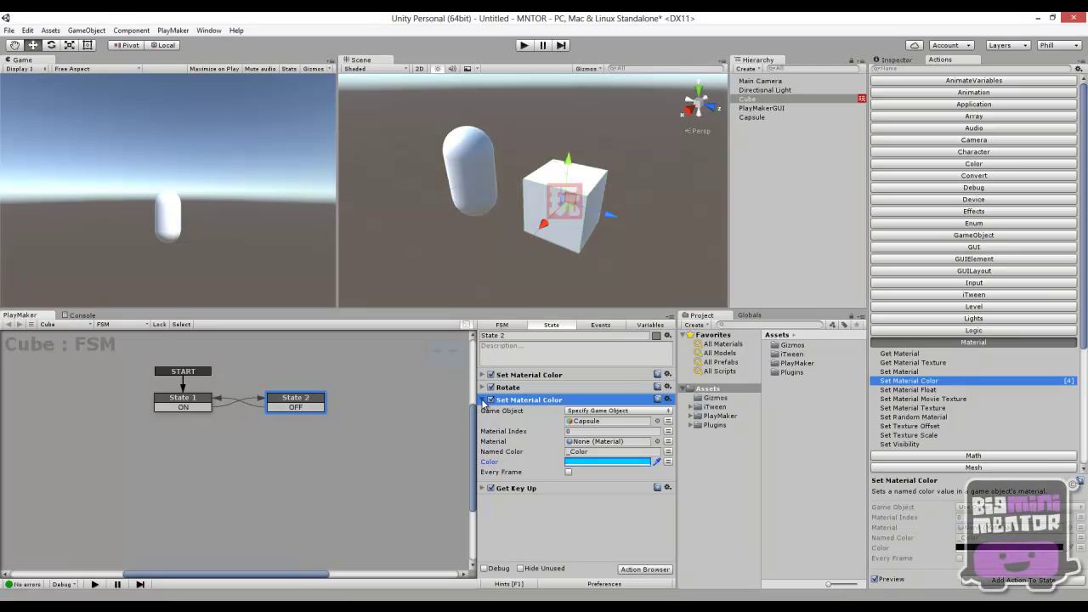
left_click(482, 400)
left_click(1028, 344)
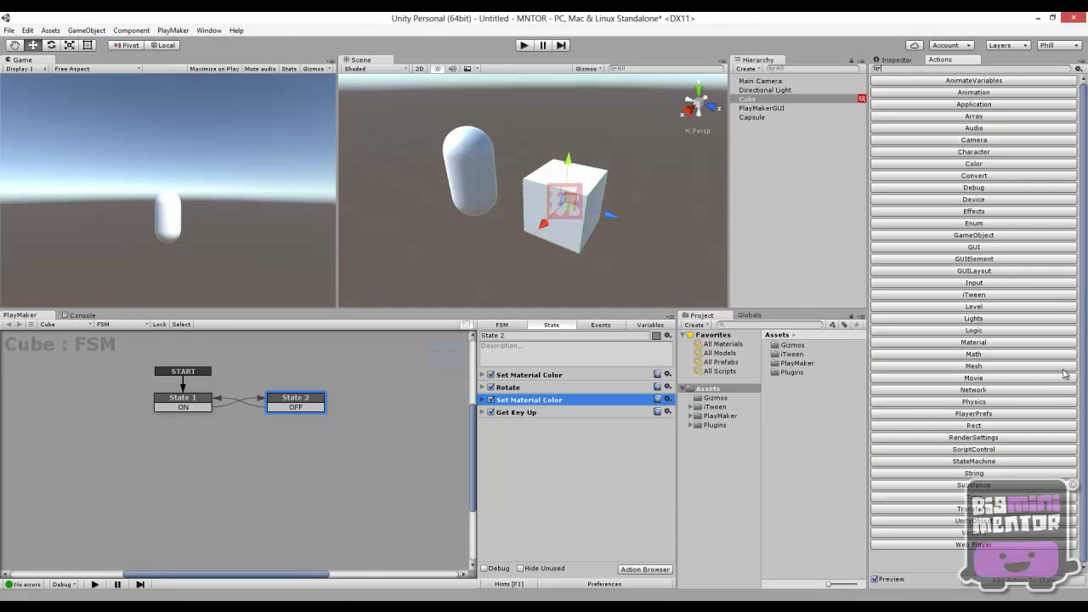
Step: Add a Rotate action to State 2 targeting the Capsule with X Angle 1
left_click(1019, 508)
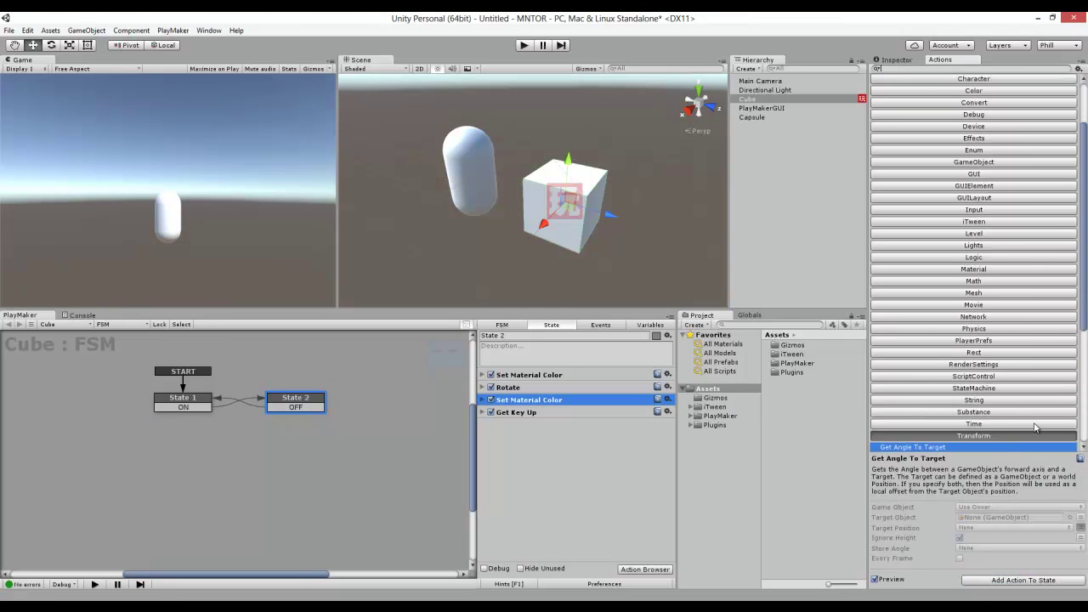
scroll(1085, 301, "down", 5)
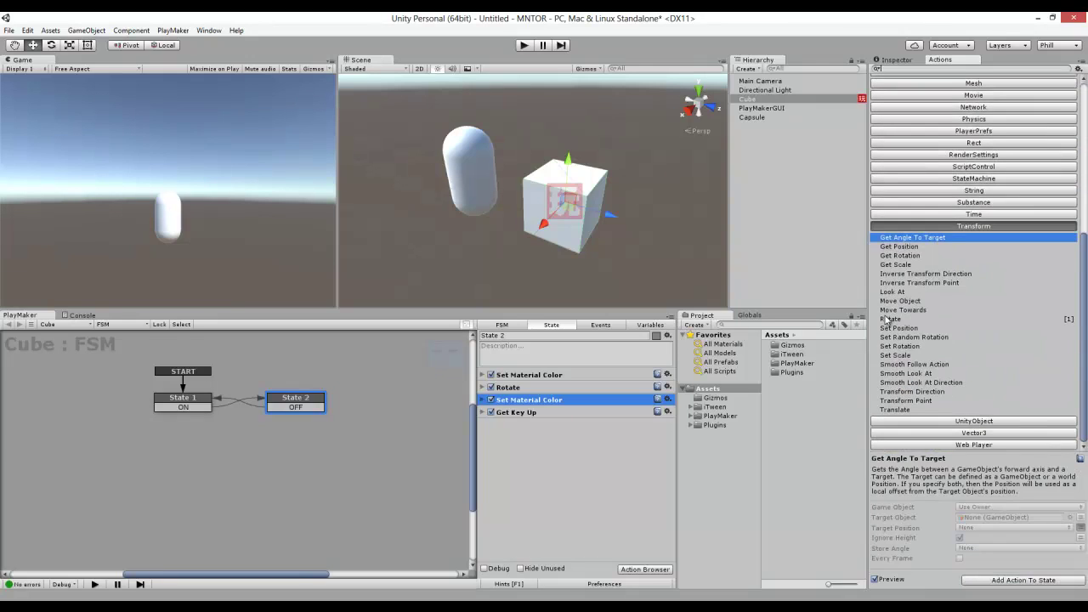
left_click_drag(888, 318, 579, 404)
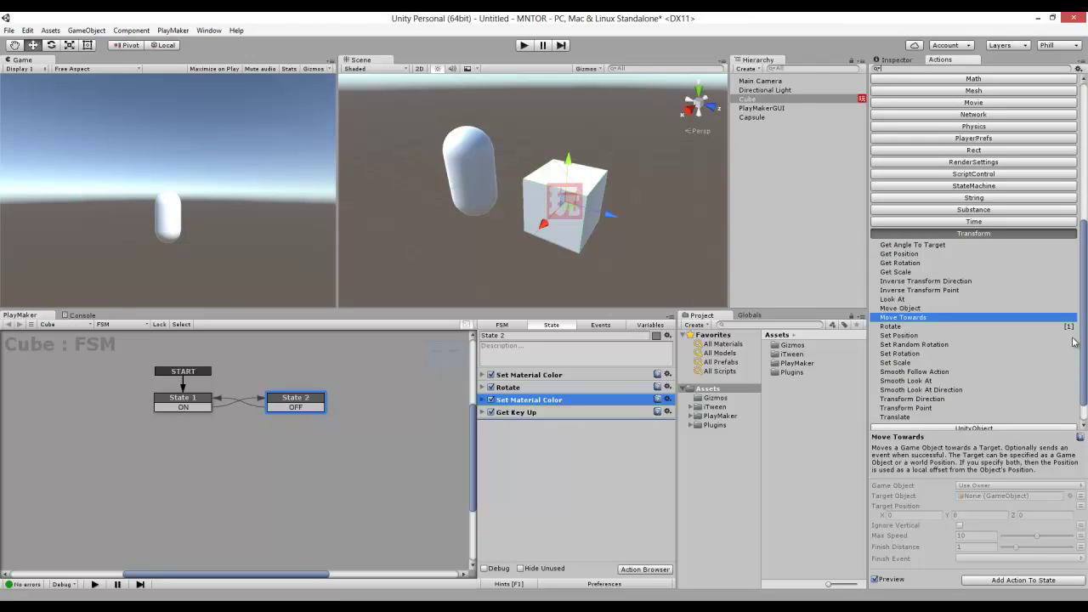
mouse_move(891, 327)
left_mouse_down()
mouse_move(812, 374)
mouse_move(544, 419)
left_mouse_up()
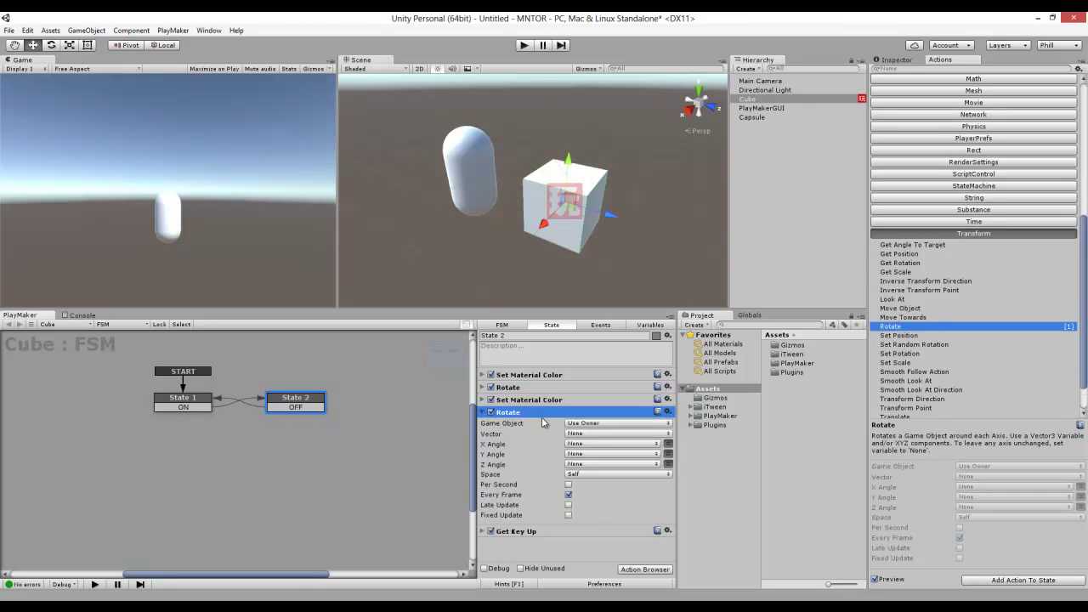
left_click(625, 425)
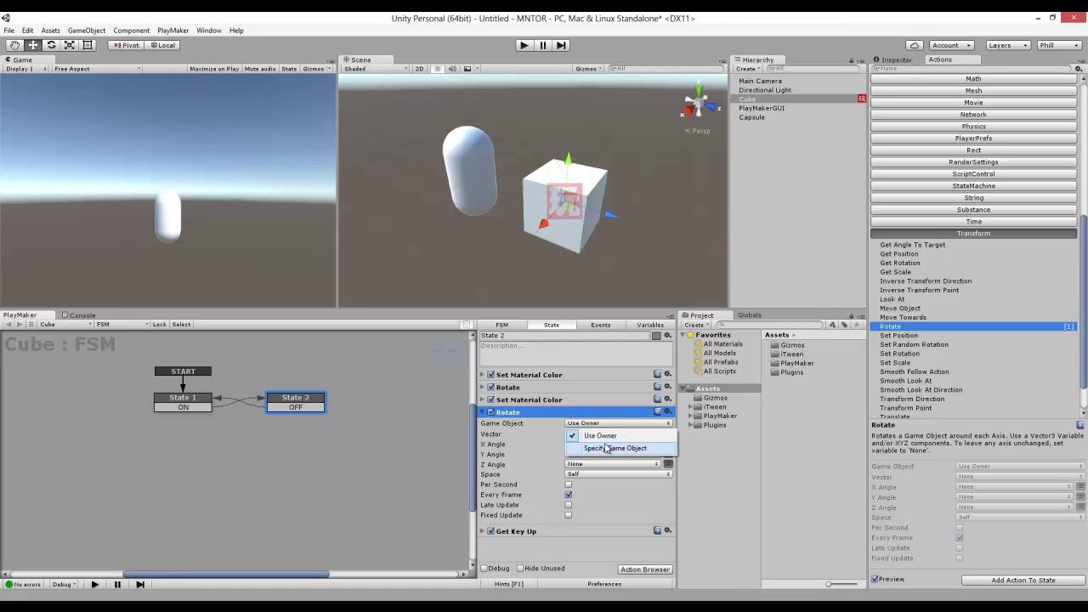
left_click(606, 449)
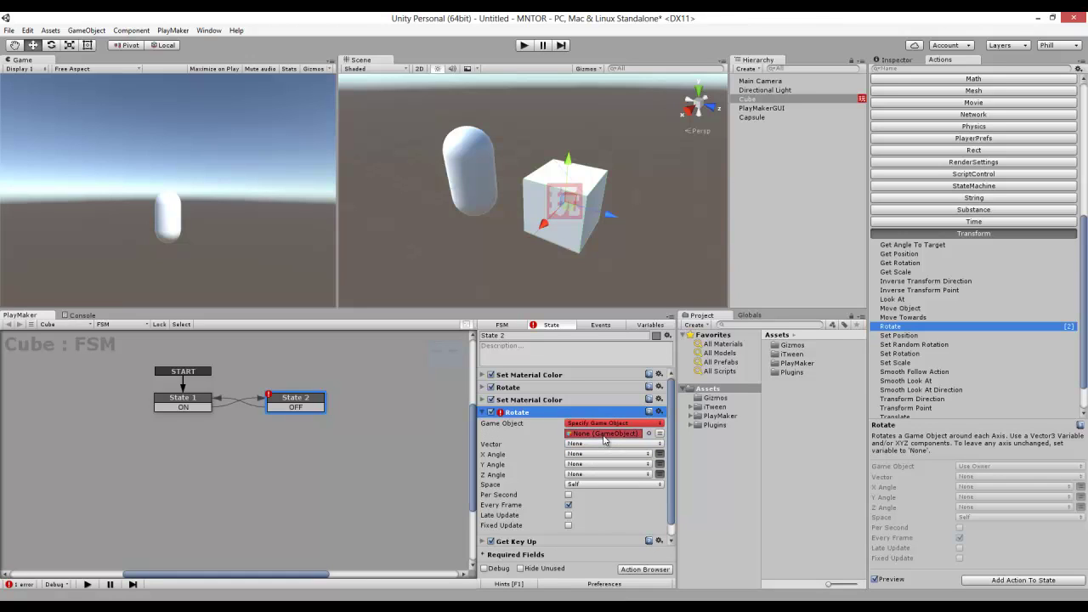
left_click_drag(754, 121, 605, 434)
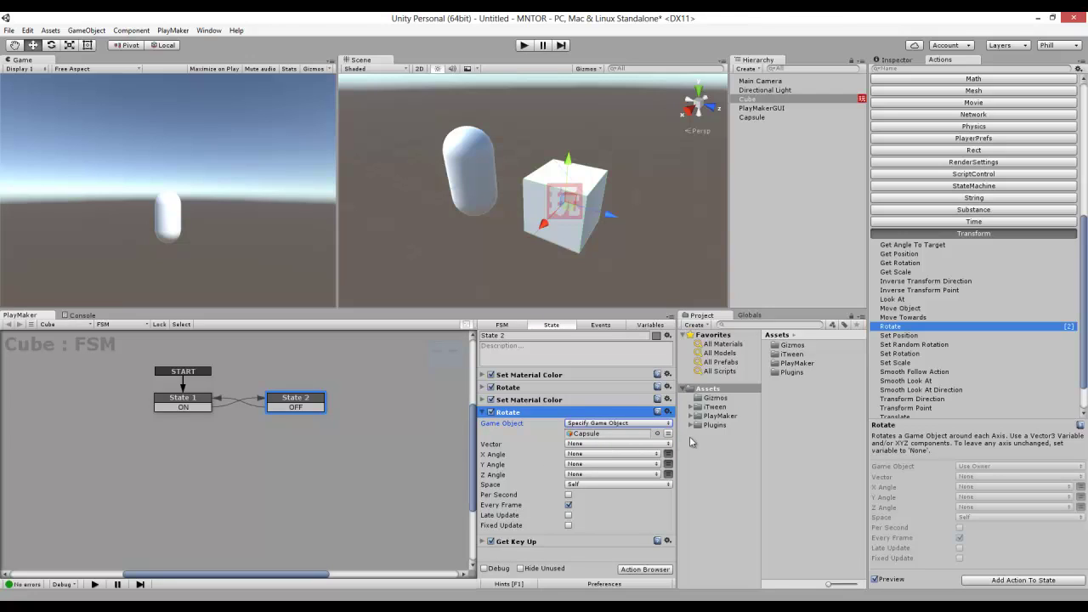
left_click(668, 455)
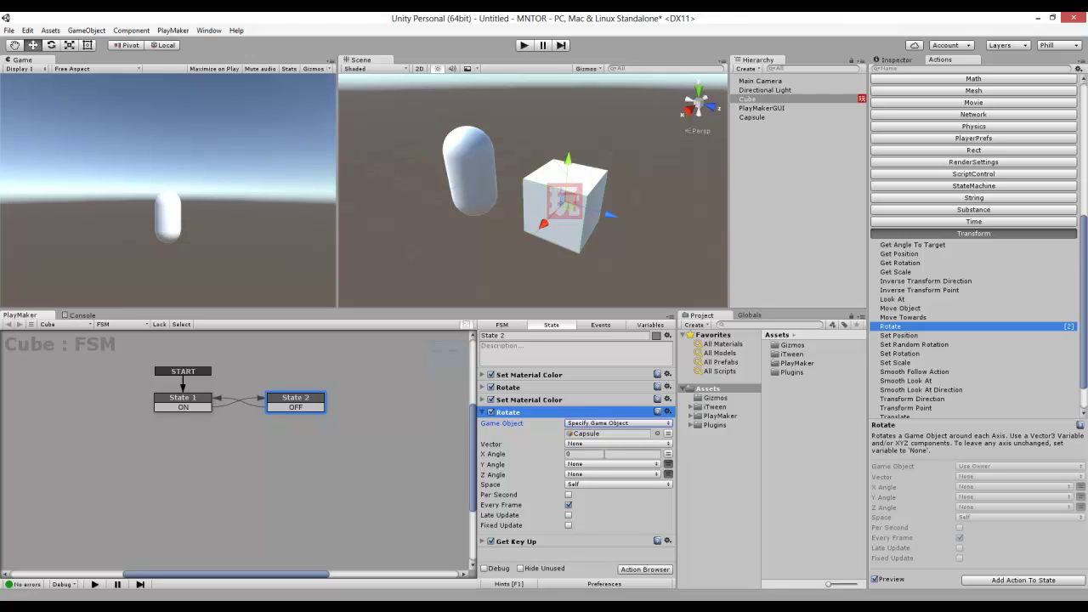
left_click(601, 457)
type("1")
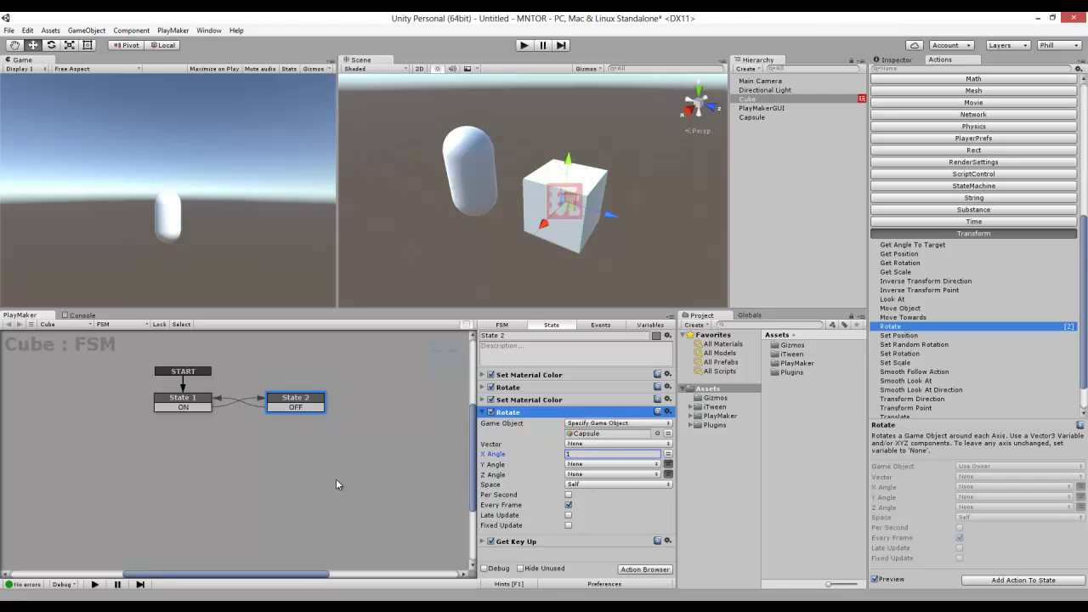
left_click(336, 485)
Step: Review the State 1 and State 2 actions, collapse the second Rotate, and start play mode
left_click(202, 405)
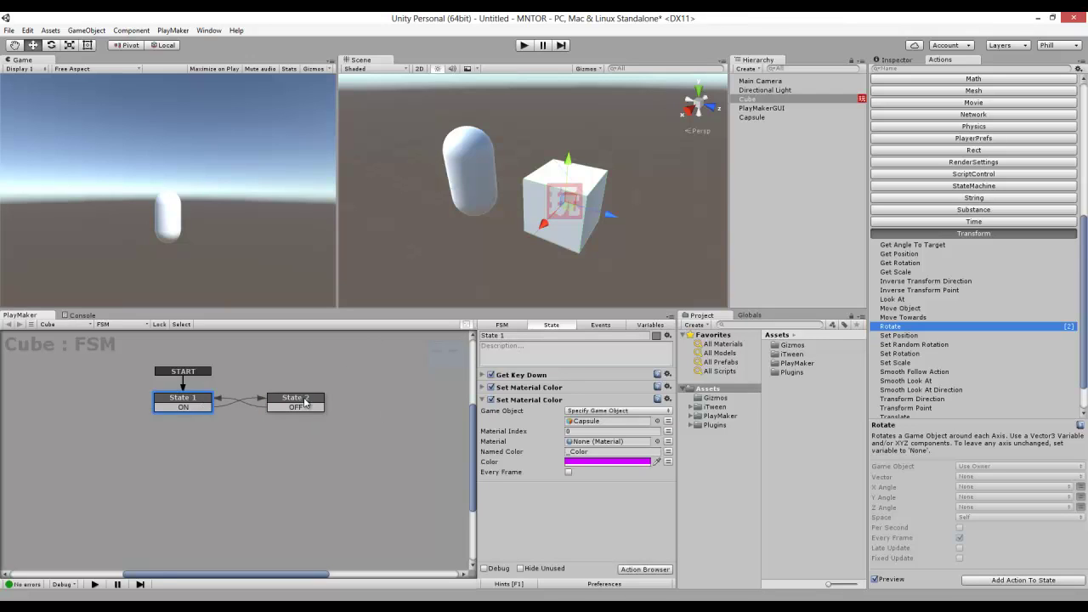
left_click(305, 402)
left_click(492, 411)
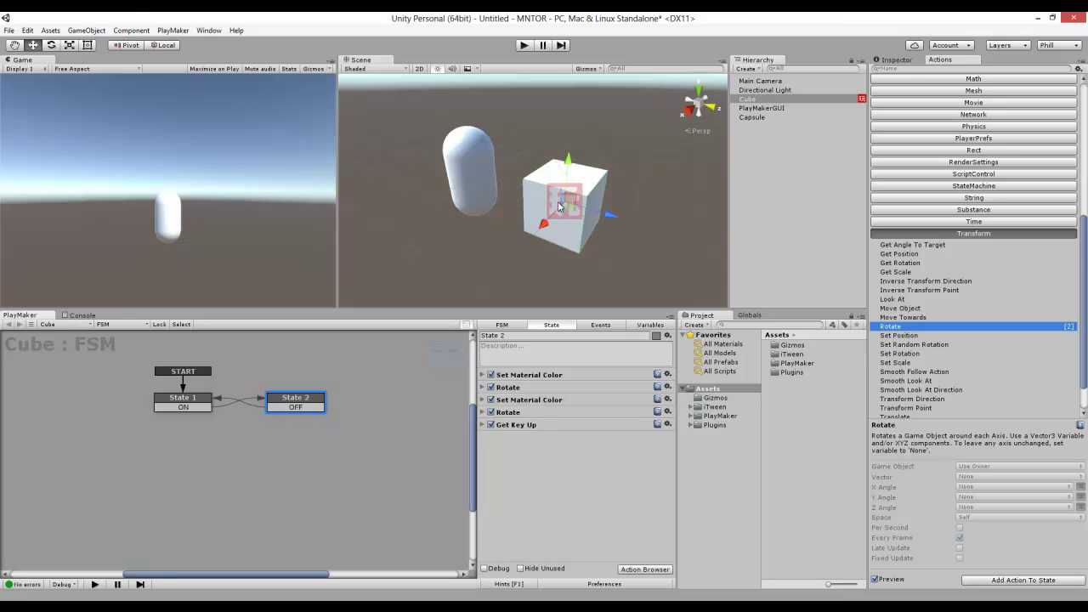
left_click(524, 45)
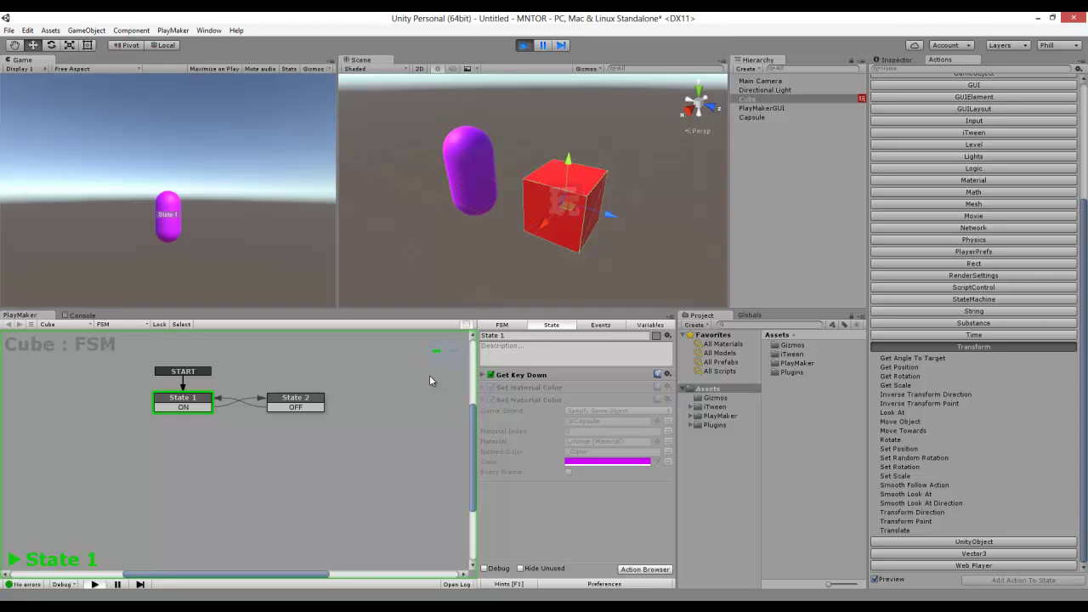
Step: Switch to State 2 for a spinning cyan capsule, then back to State 1 for purple
key("space")
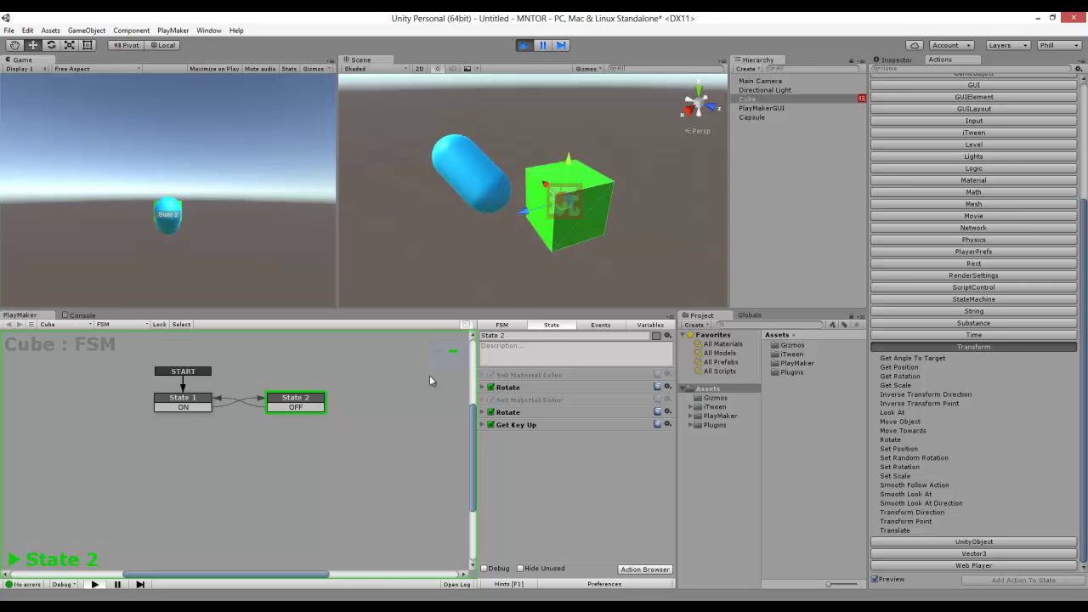
key("space")
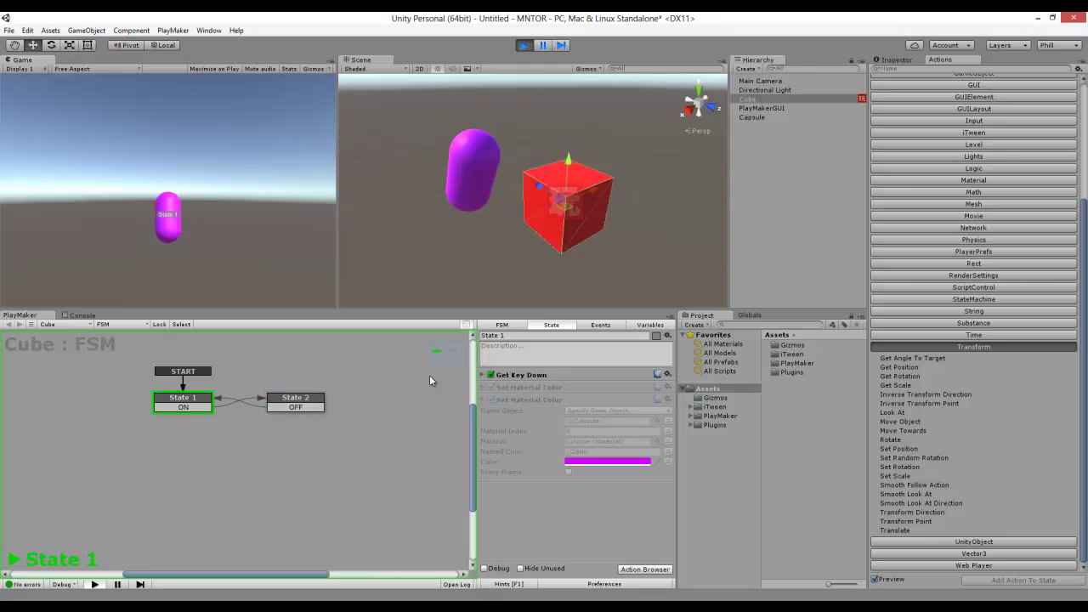
left_click(522, 46)
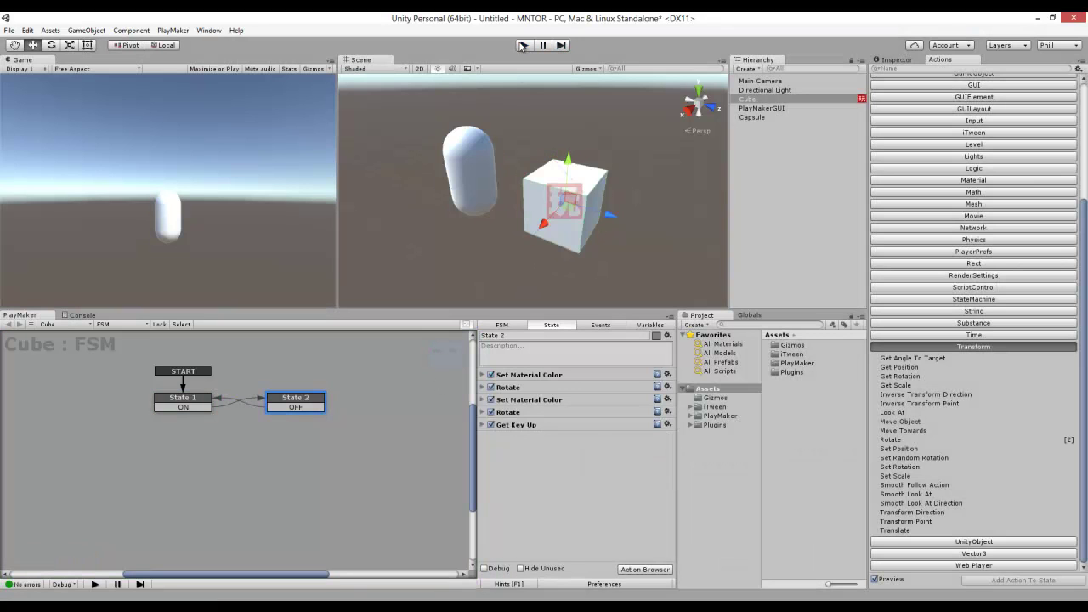